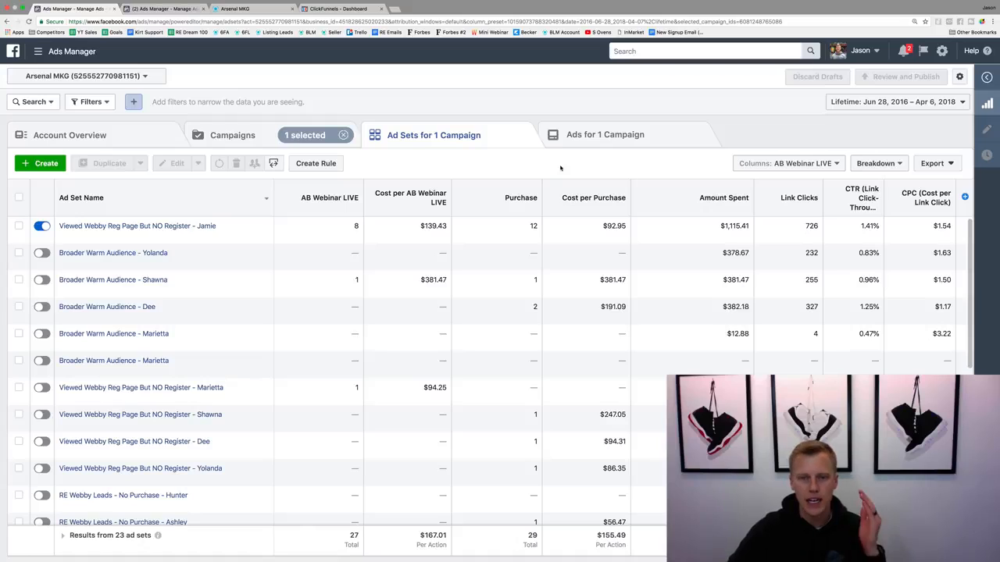
Step: Review the campaign's ad set list, comparing webinar registrations, purchases and cost per purchase for each ad set
mouse_move(518, 206)
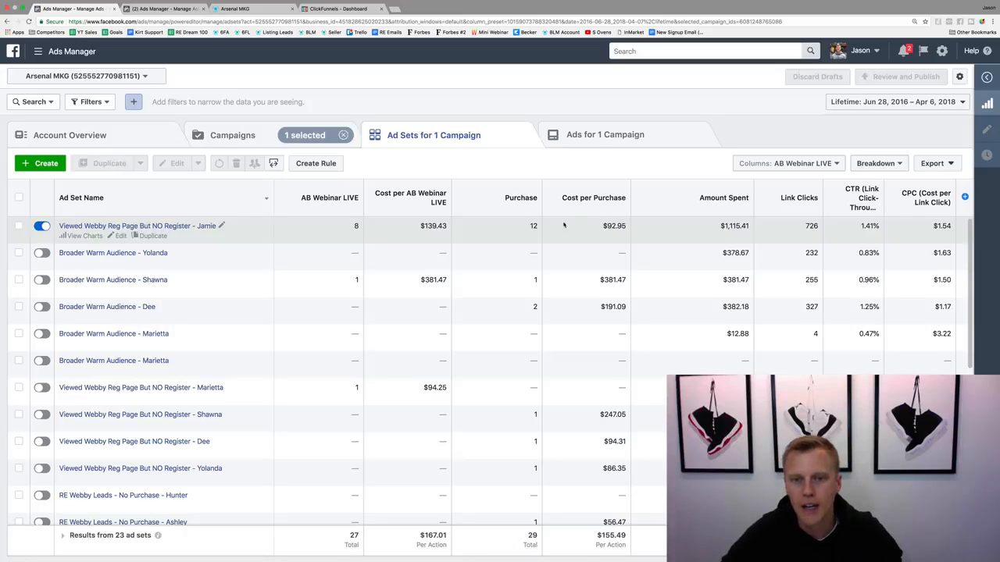
mouse_move(596, 197)
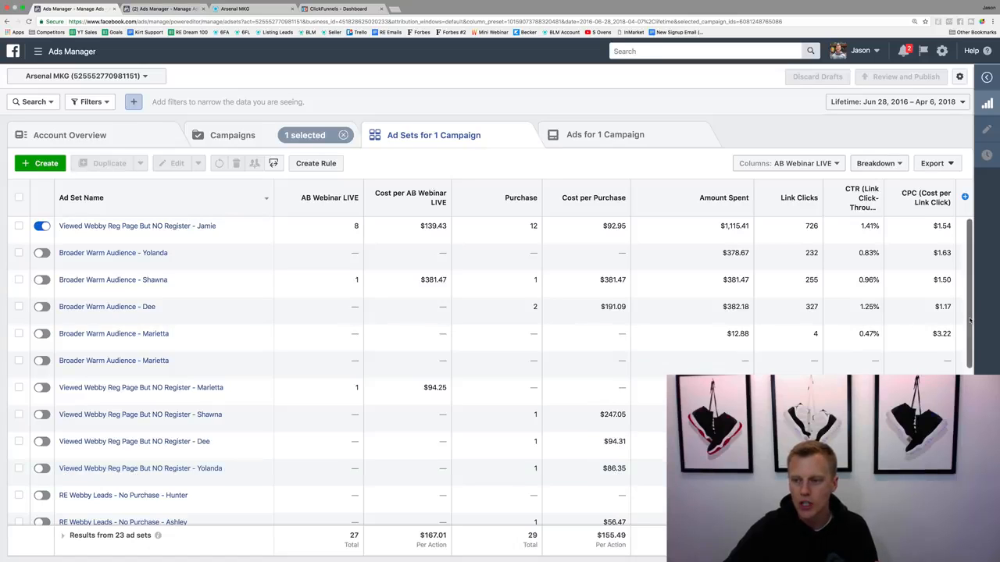
scroll(972, 332, down, 1)
scroll(972, 332, down, 5)
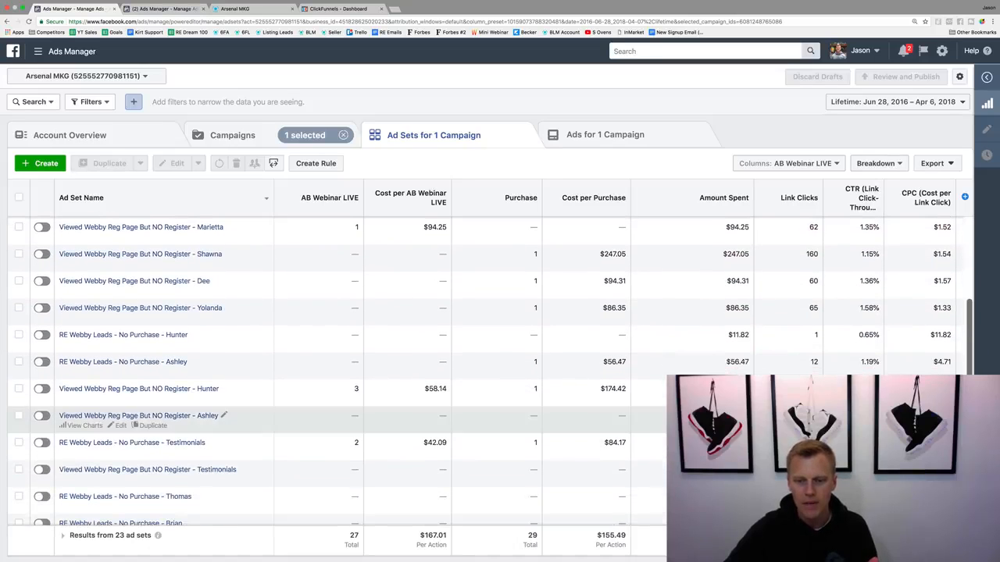
scroll(492, 374, down, 5)
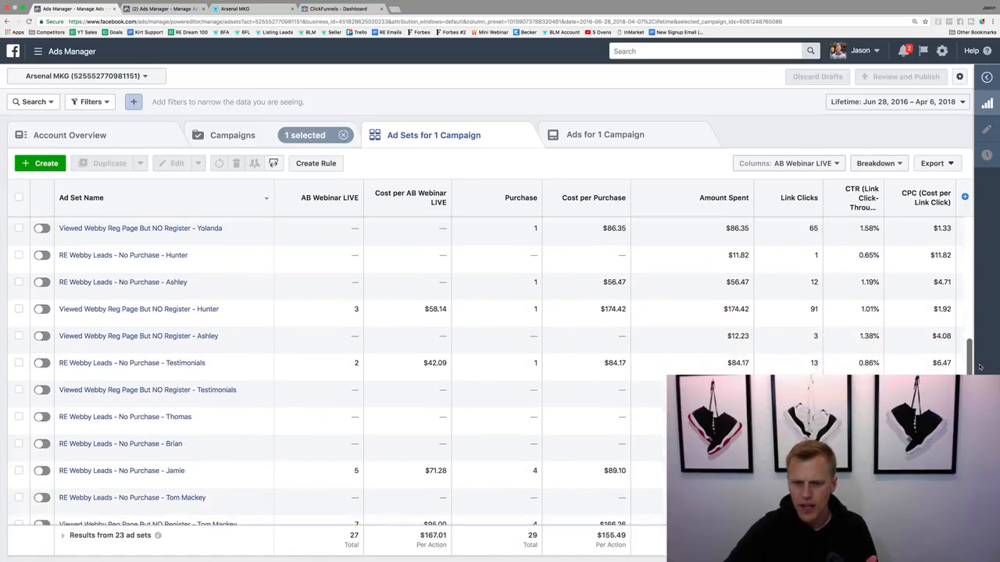
scroll(492, 379, down, 1)
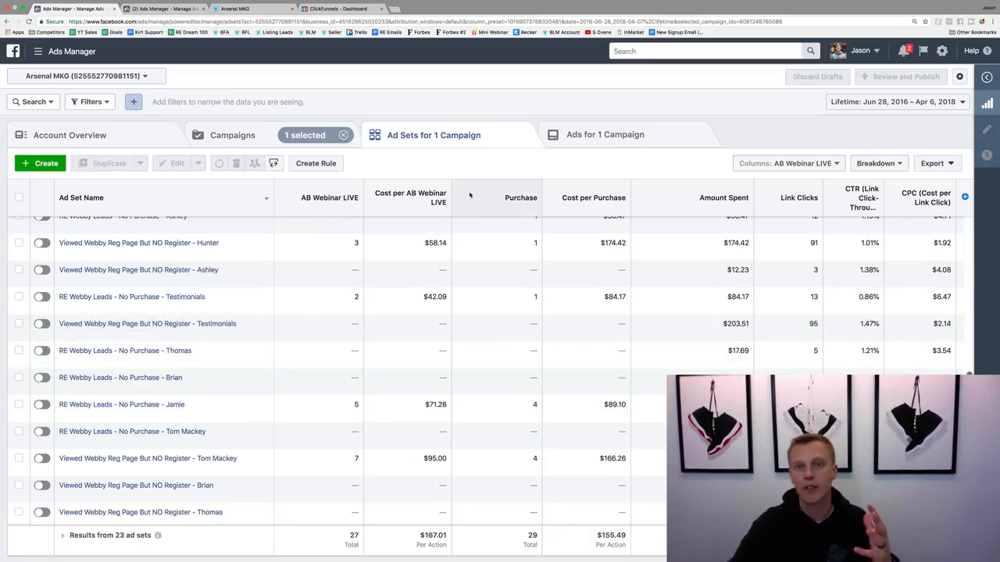
mouse_move(470, 185)
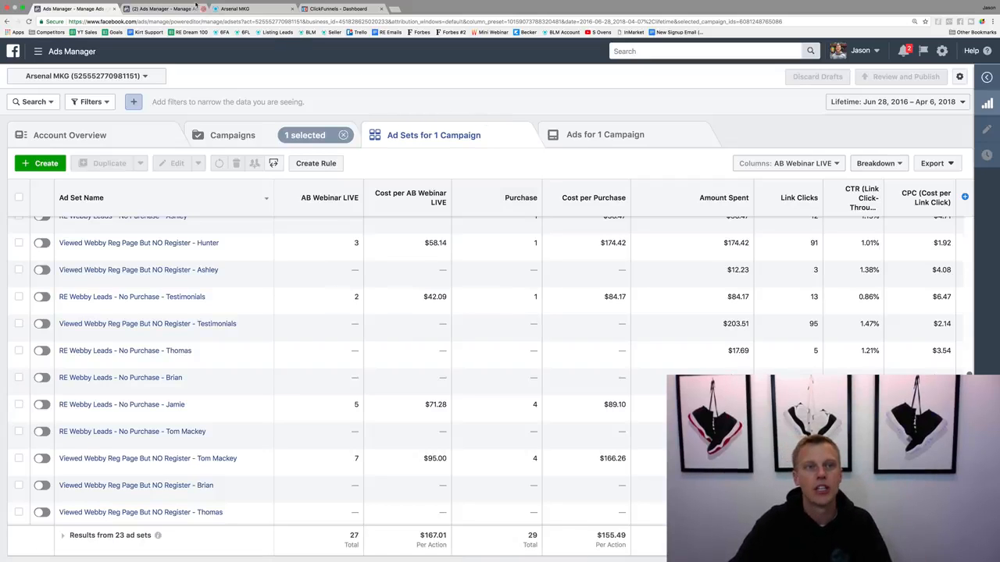
Step: Close the ad set report, search for "pixel" from the other ad account's campaigns page and open the Pixels tool
click(149, 9)
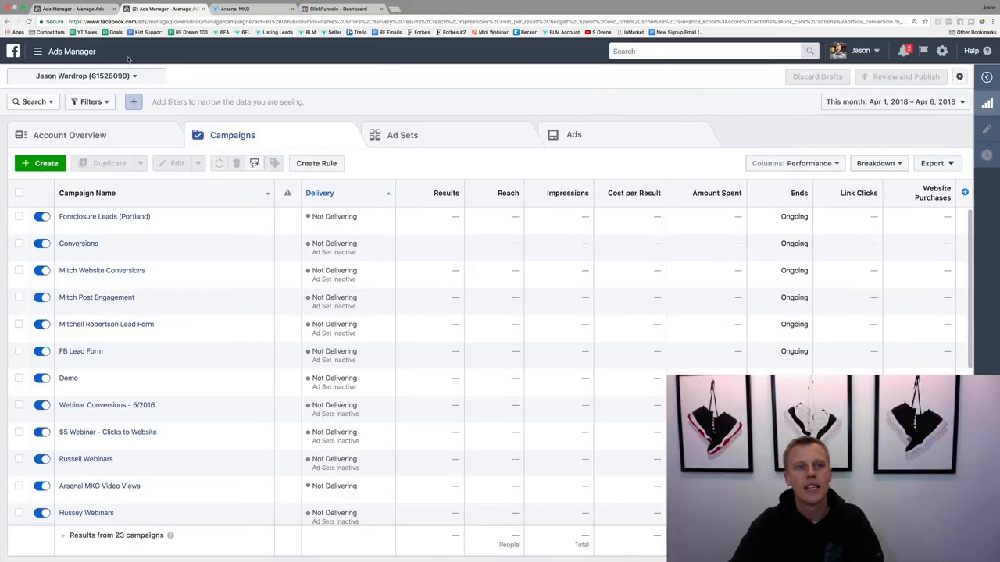
click(115, 9)
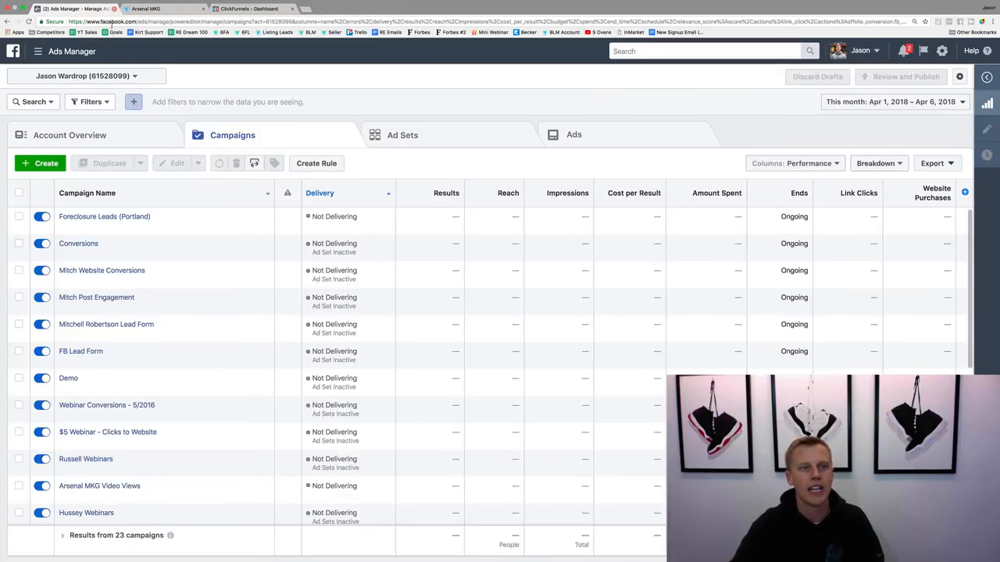
click(28, 21)
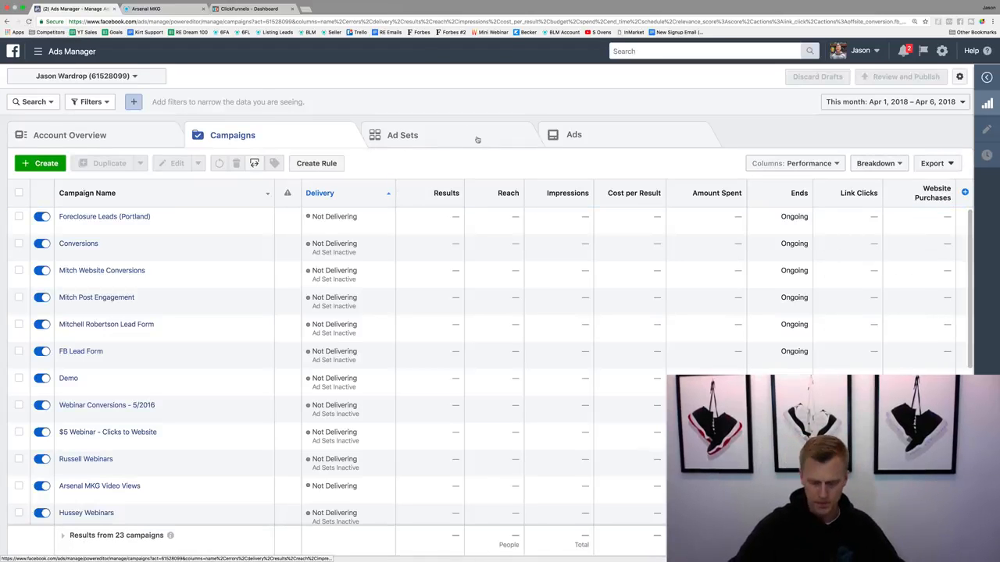
click(657, 52)
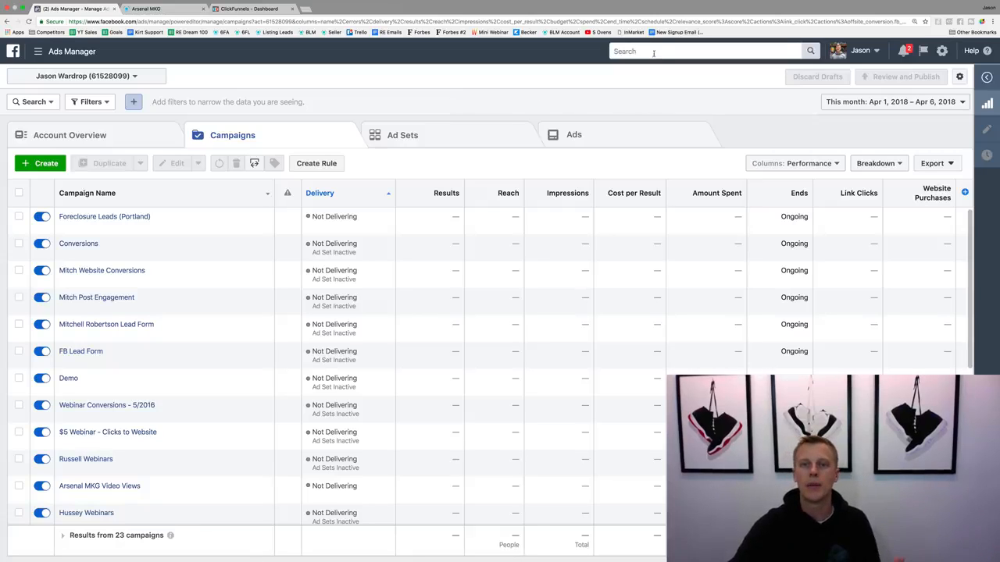
text(pixel)
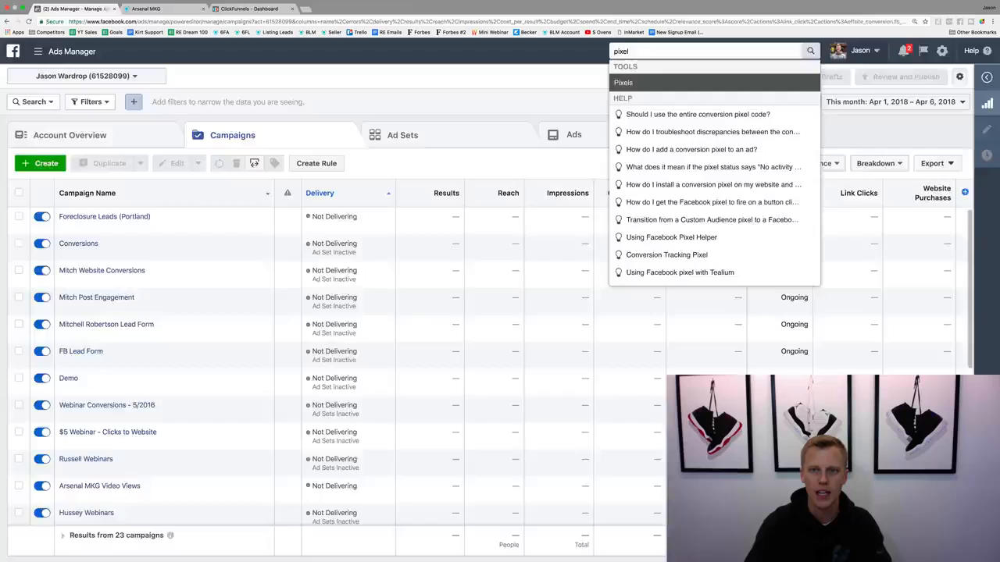
key(Return)
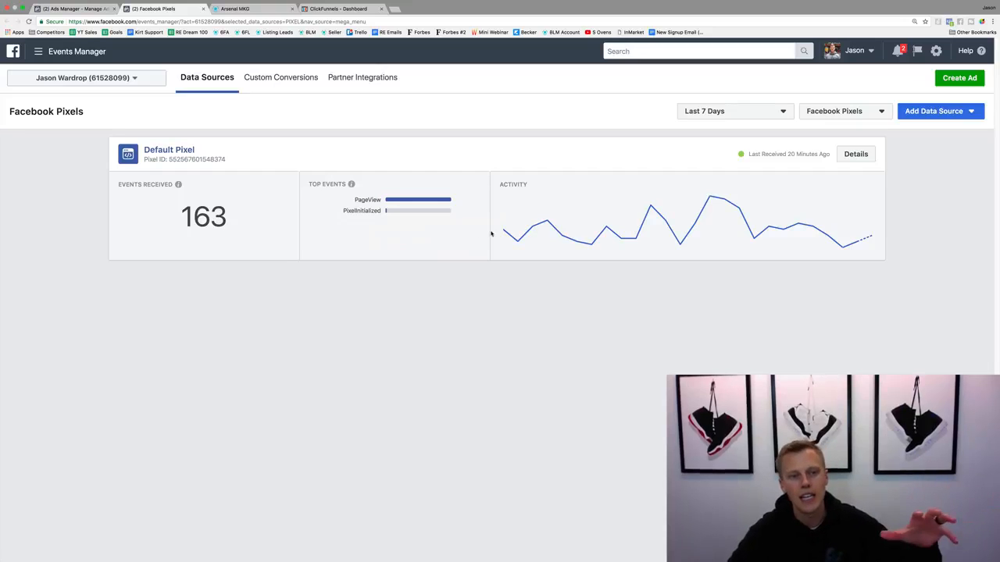
Step: Check the events received by the Default Pixel and open its details page
drag(180, 221, 233, 220)
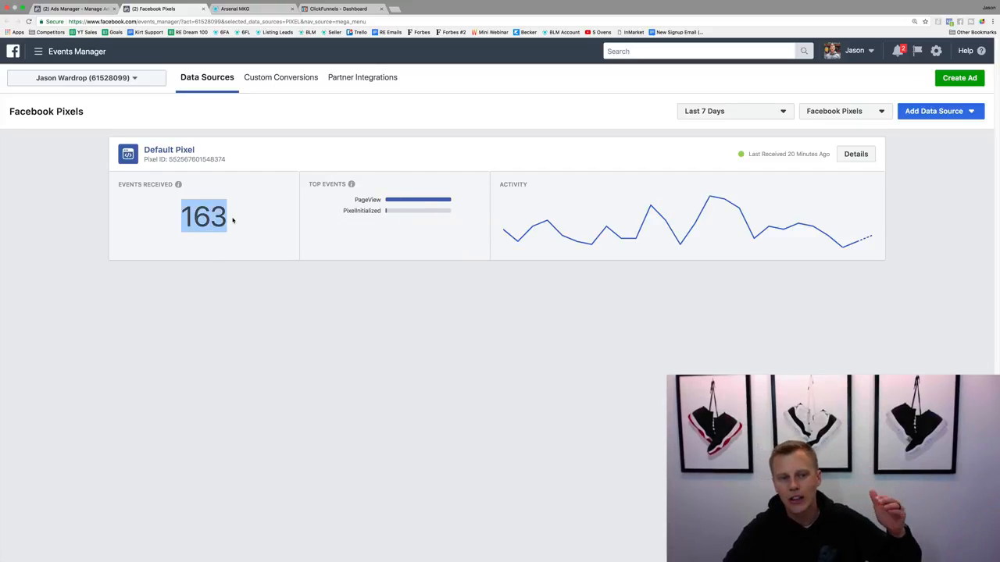
click(233, 221)
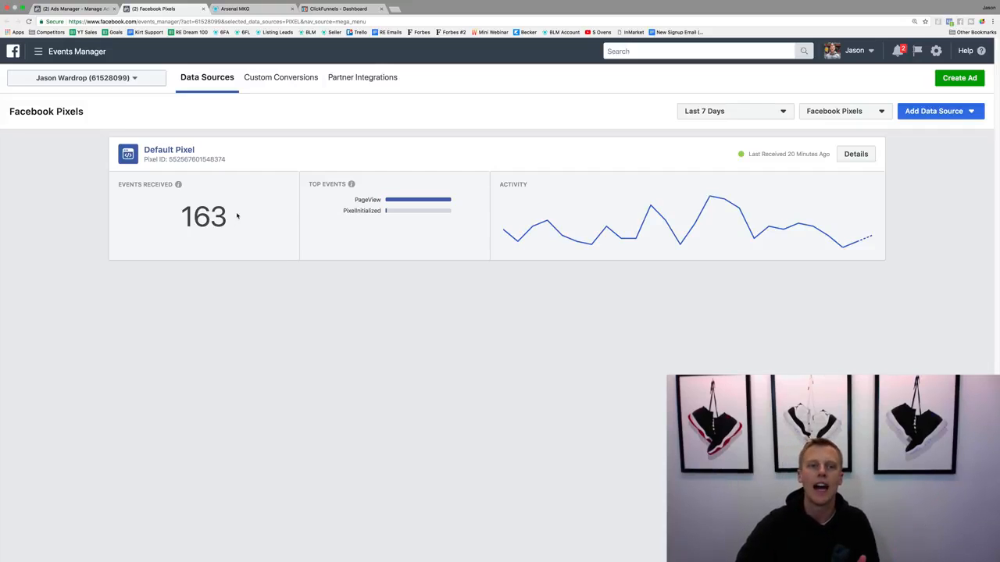
drag(236, 217, 166, 216)
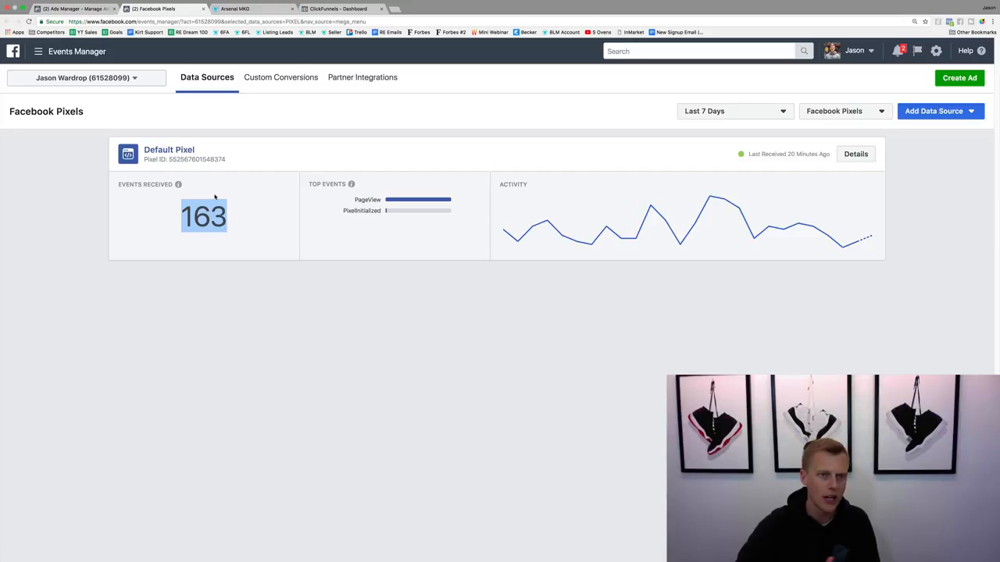
click(169, 150)
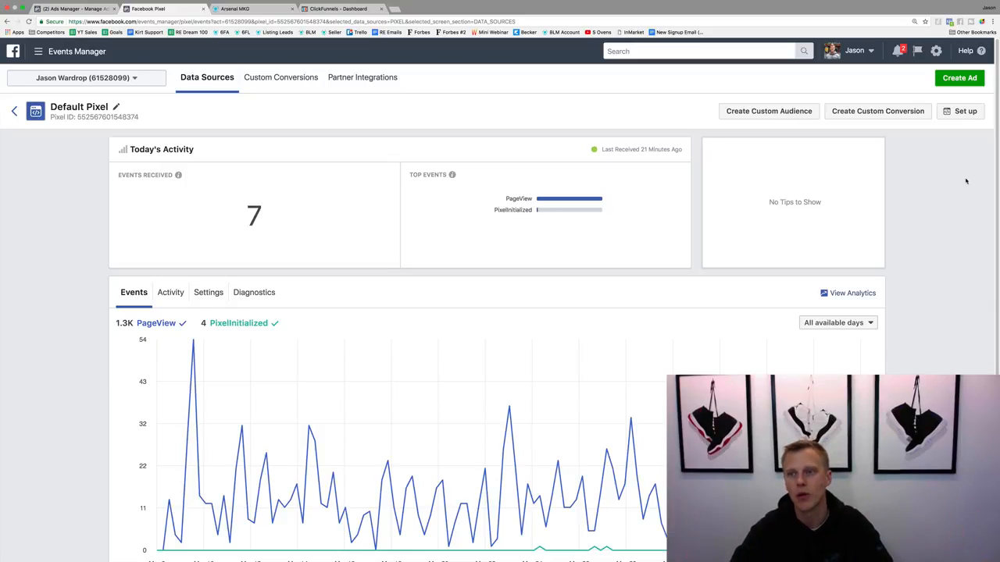
Step: Start the pixel setup with manual code installation and copy the entire Facebook pixel code to the clipboard
click(956, 113)
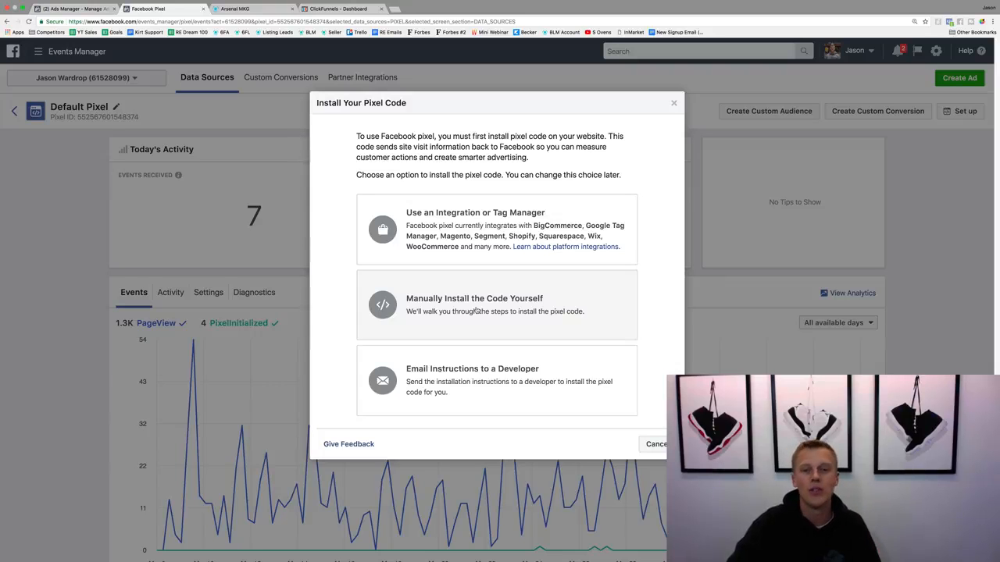
click(437, 303)
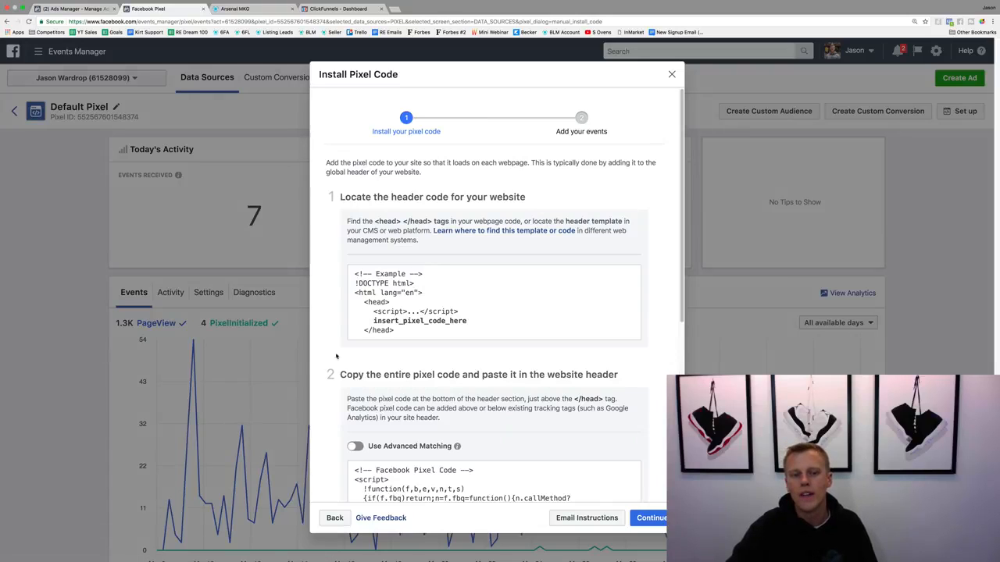
scroll(331, 381, down, 1)
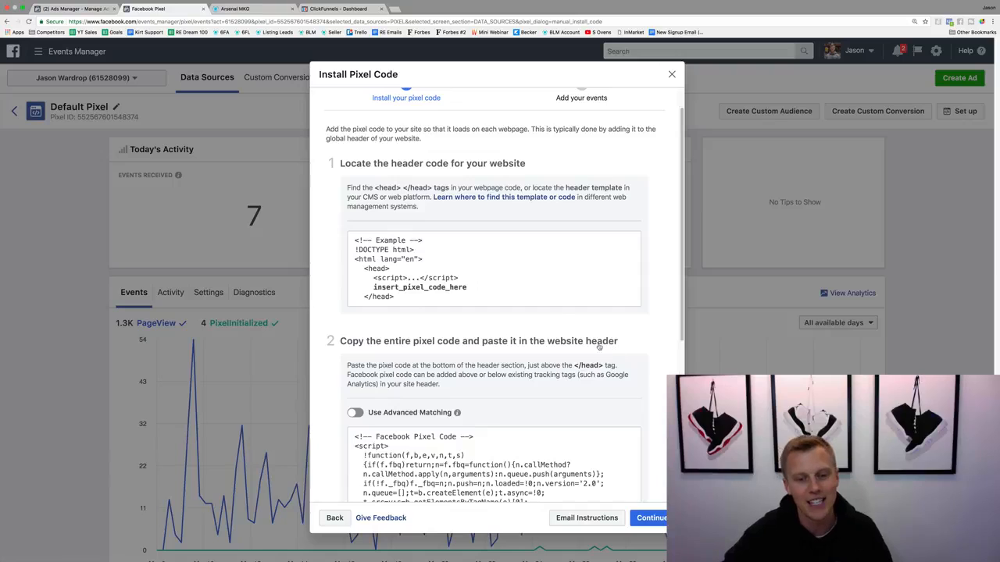
scroll(612, 350, down, 3)
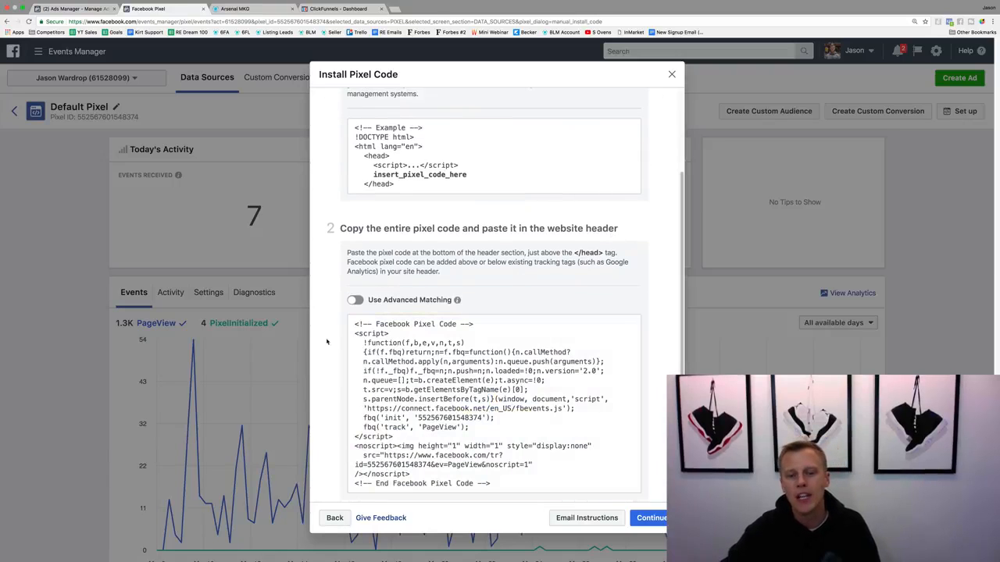
mouse_move(493, 399)
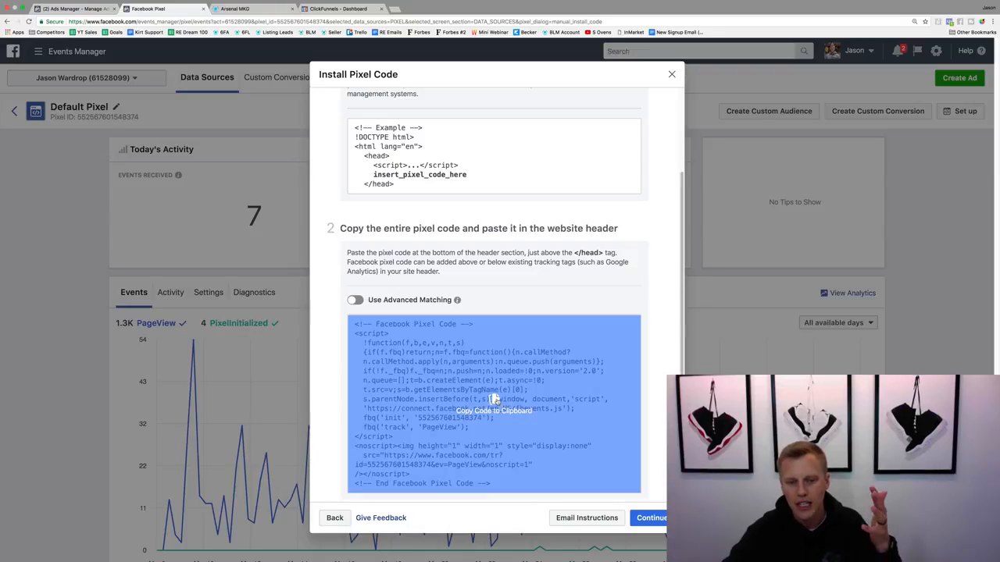
click(493, 399)
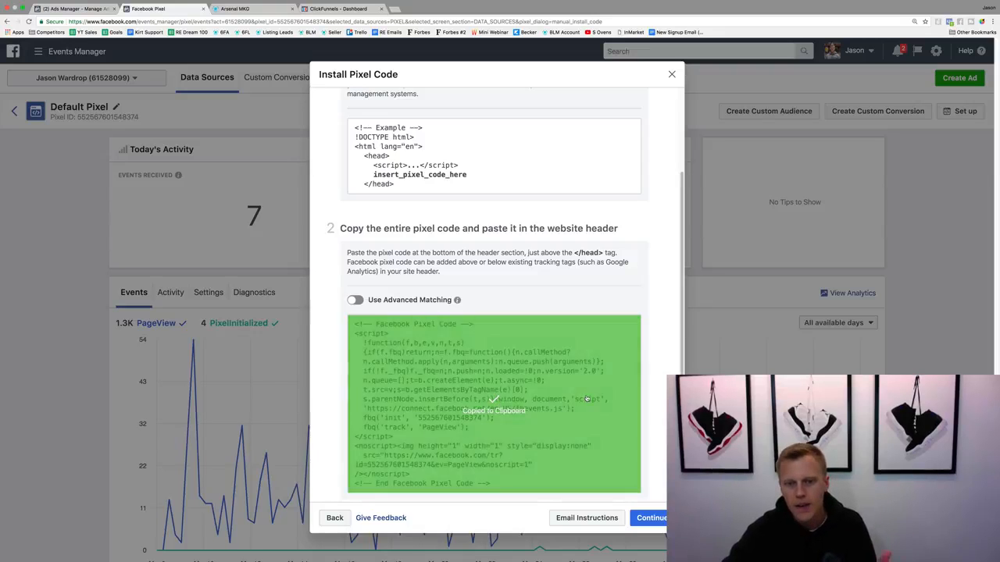
scroll(426, 423, down, 1)
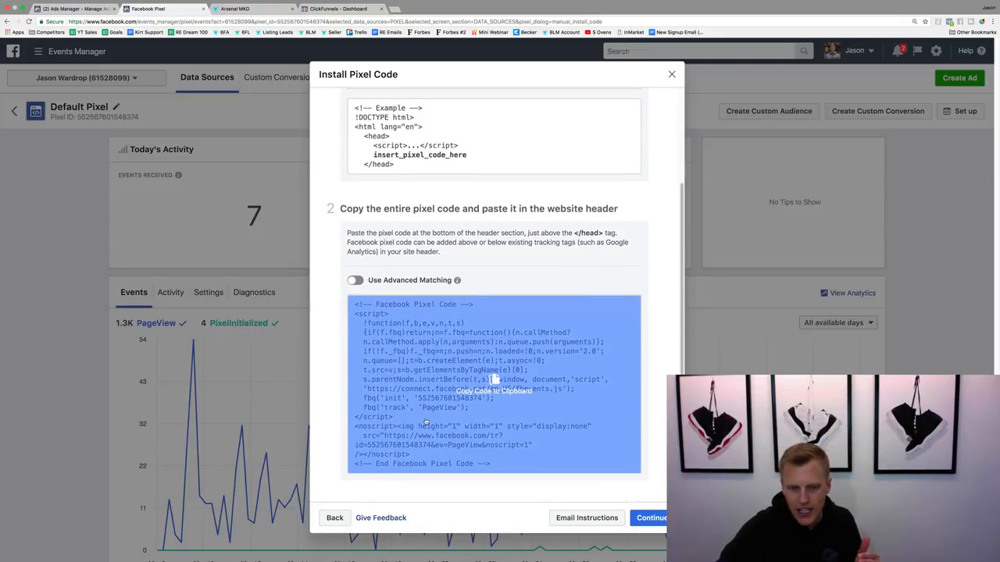
click(479, 382)
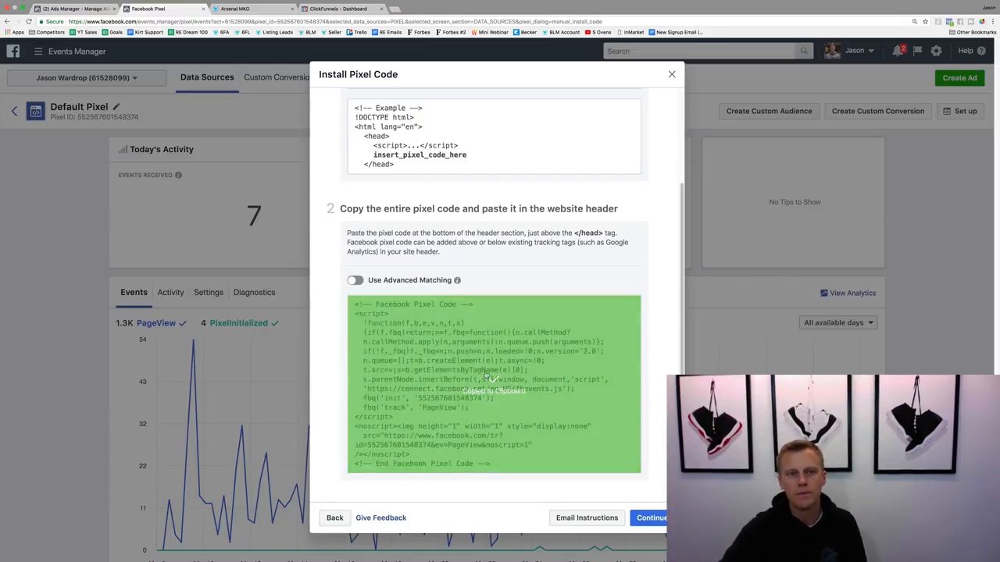
Step: Switch to Arsenal MKG and open the Buyer Leads - No Listing website for editing
click(260, 8)
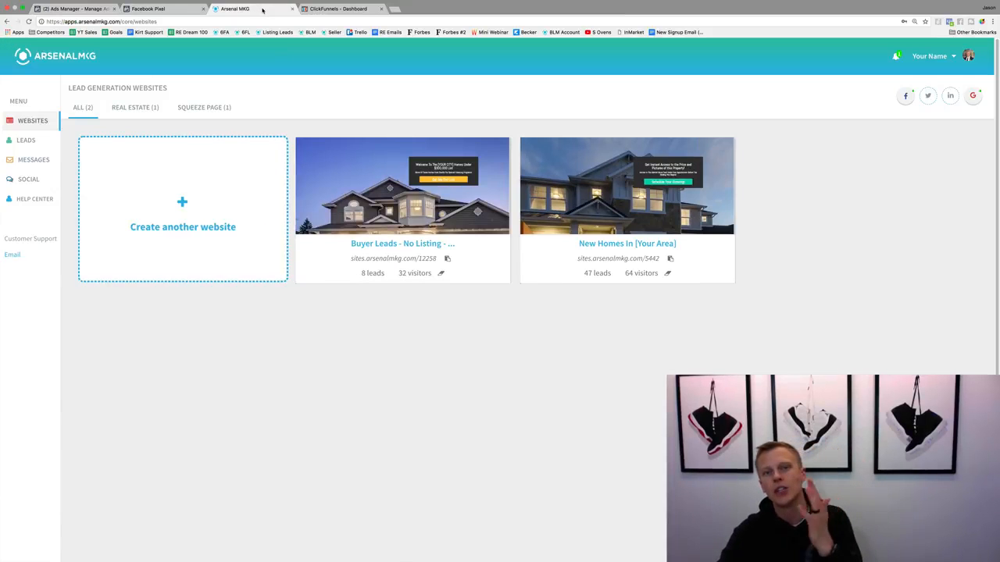
mouse_move(446, 172)
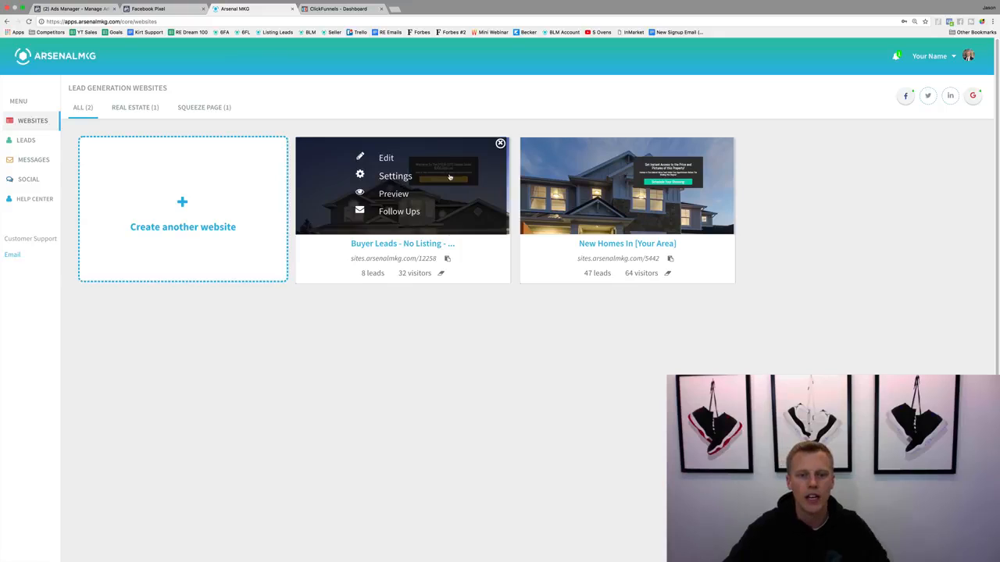
click(388, 159)
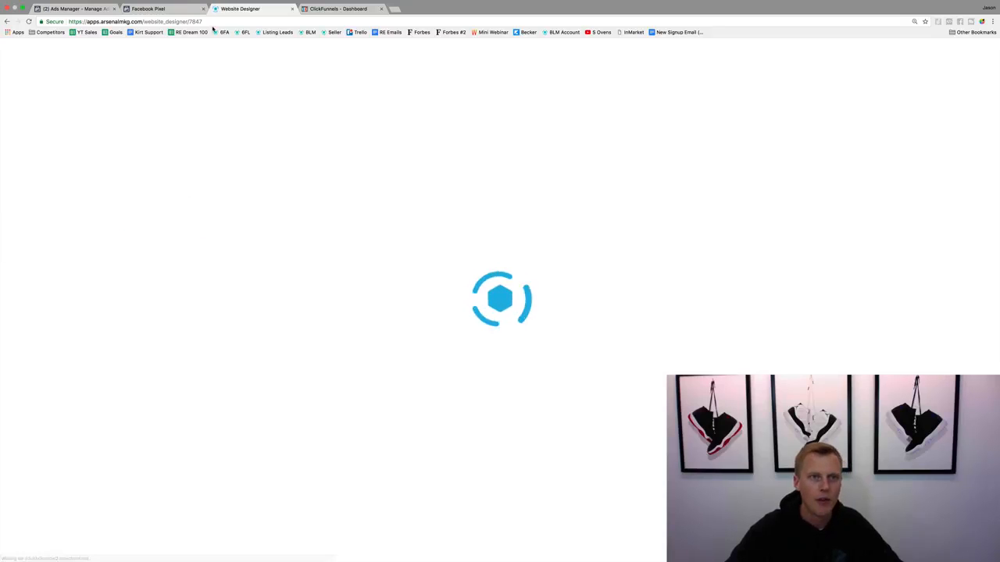
Step: Return to the Facebook pixel instructions and read where to place the code relative to the </head> tag
click(187, 8)
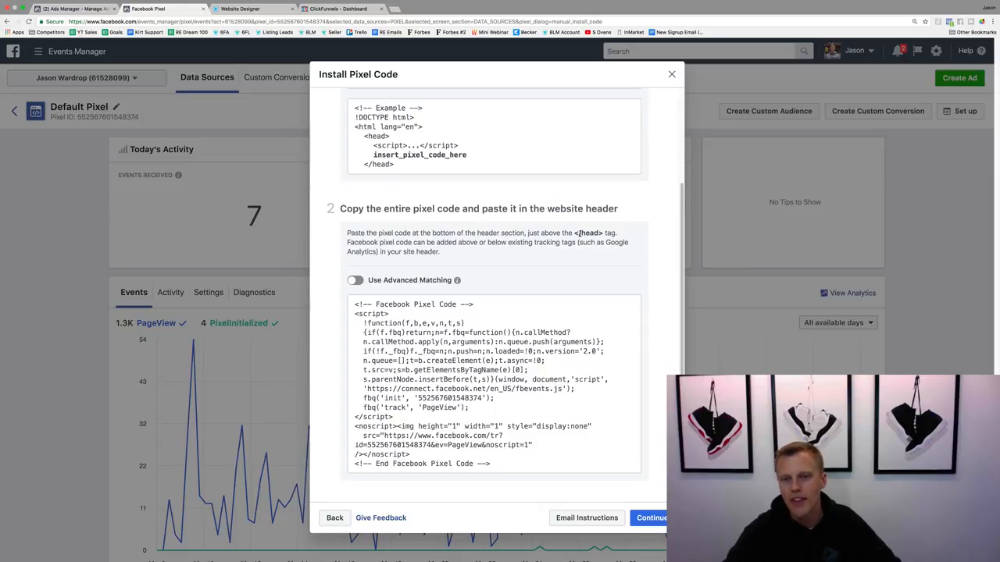
drag(578, 234, 623, 233)
click(622, 233)
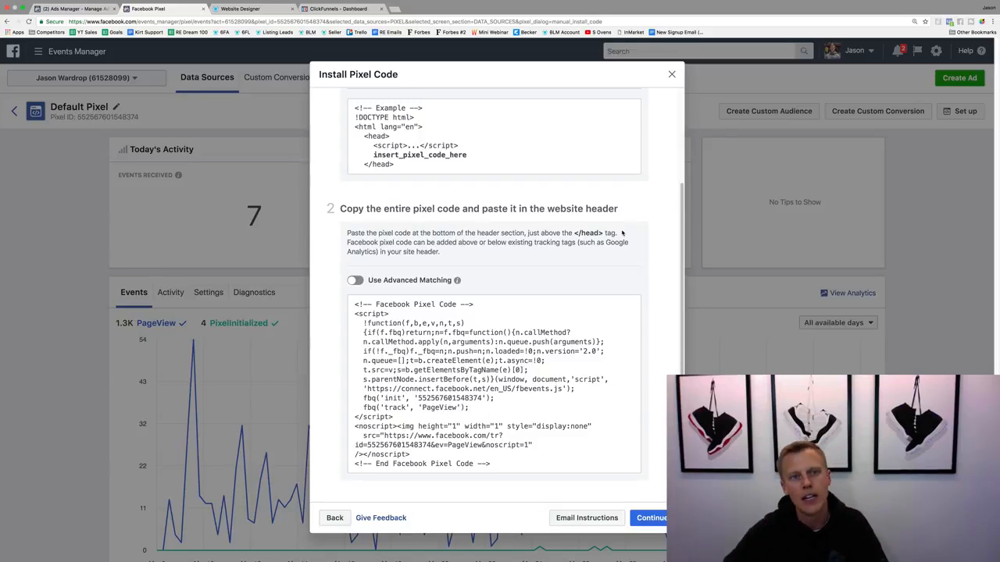
Step: Paste the copied pixel code into the Header Tracking Code of the website's landing page in Arsenal MKG
click(241, 9)
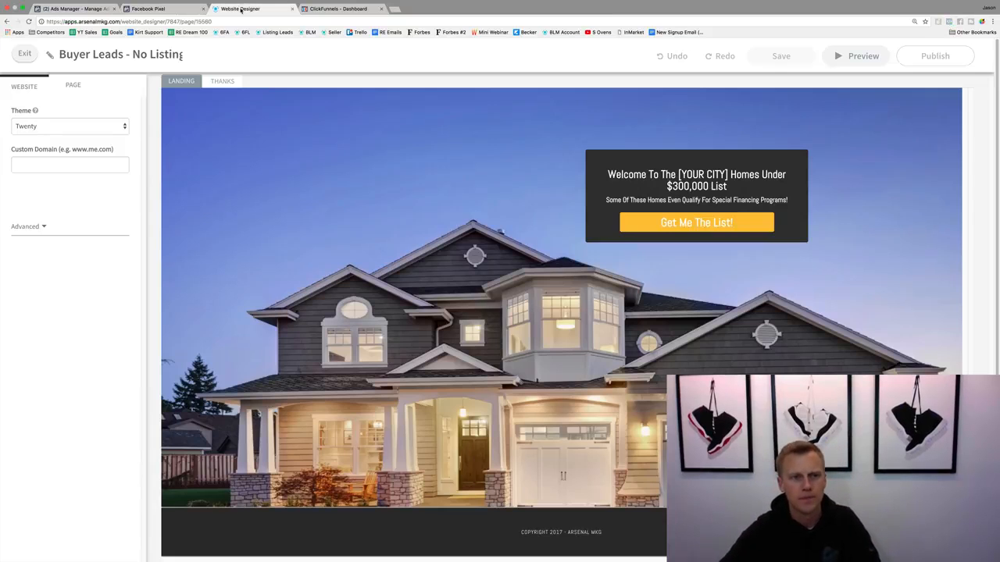
click(74, 86)
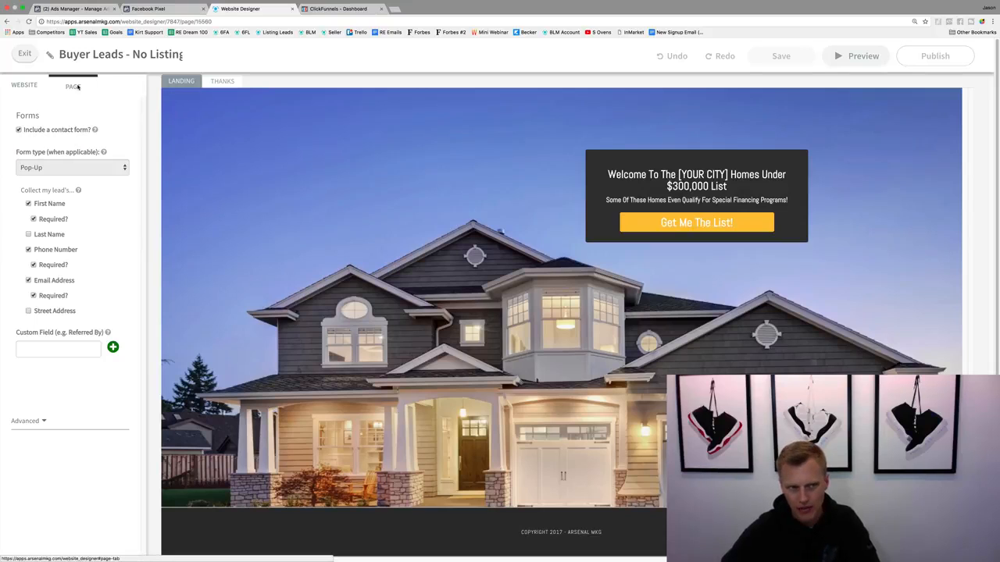
click(38, 421)
scroll(89, 378, down, 1)
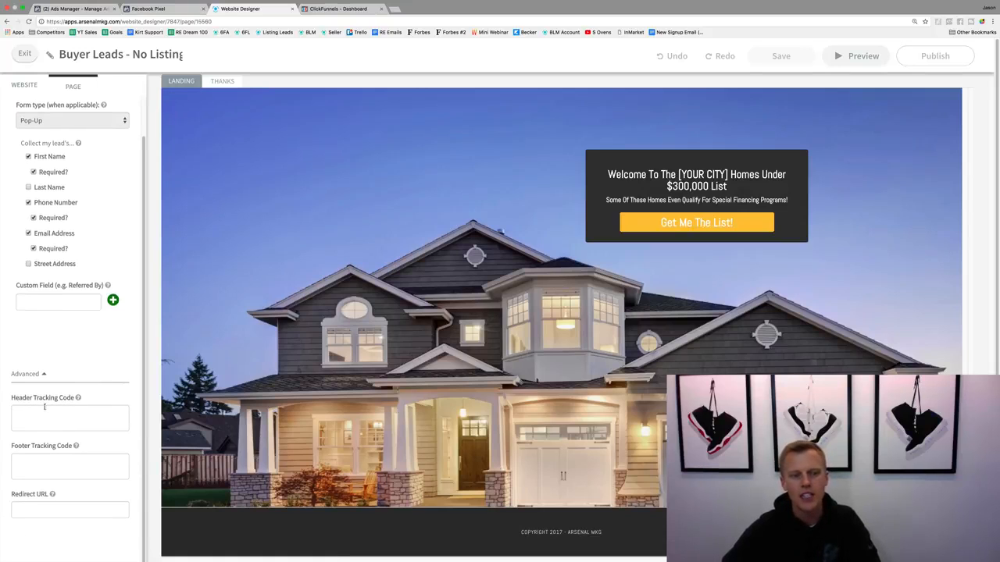
drag(13, 400, 76, 401)
click(77, 407)
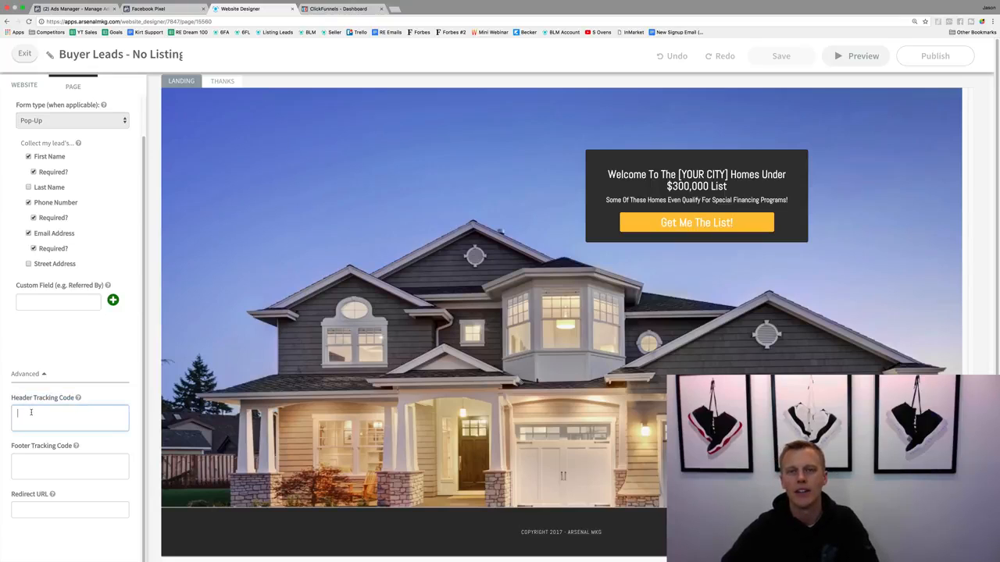
key(super+v)
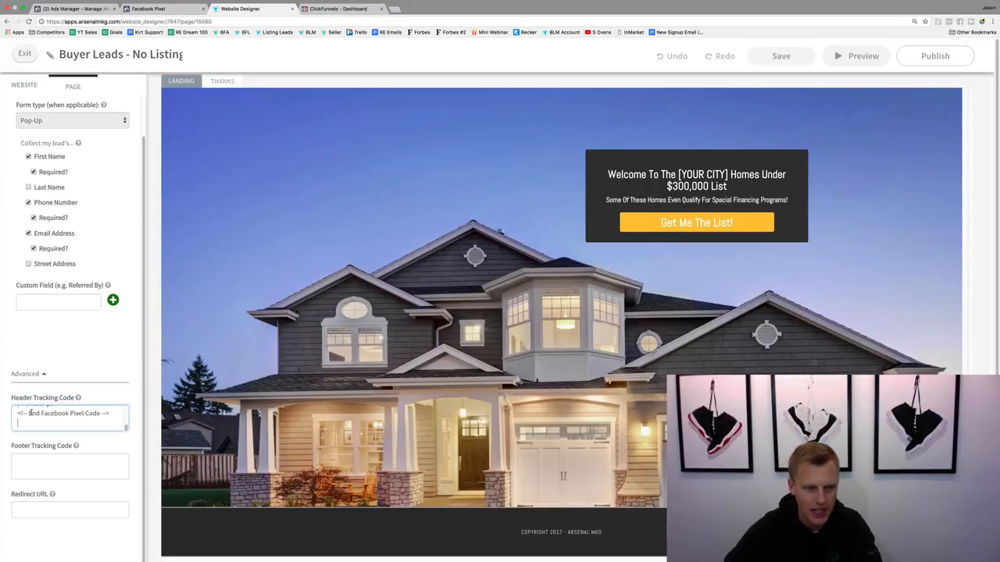
Step: Paste the copied pixel code into the Header Tracking Code of the website's Thanks page and publish the website
click(223, 81)
click(78, 88)
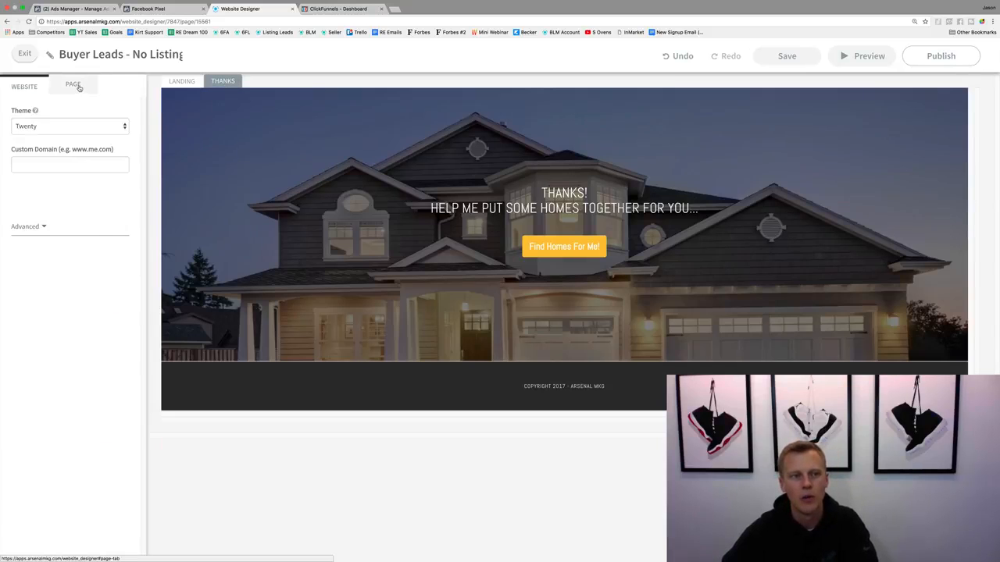
click(42, 238)
key(super+v)
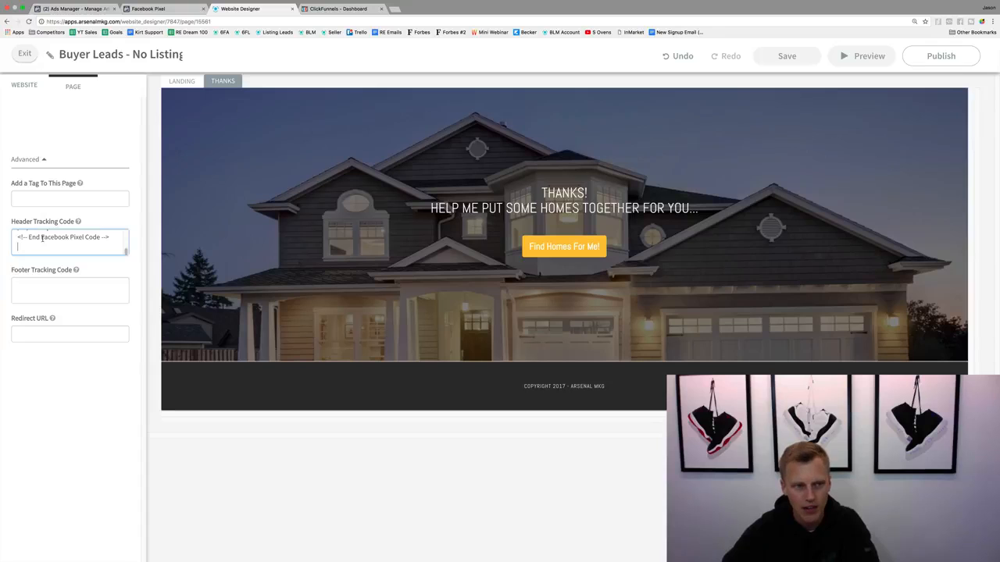
click(937, 58)
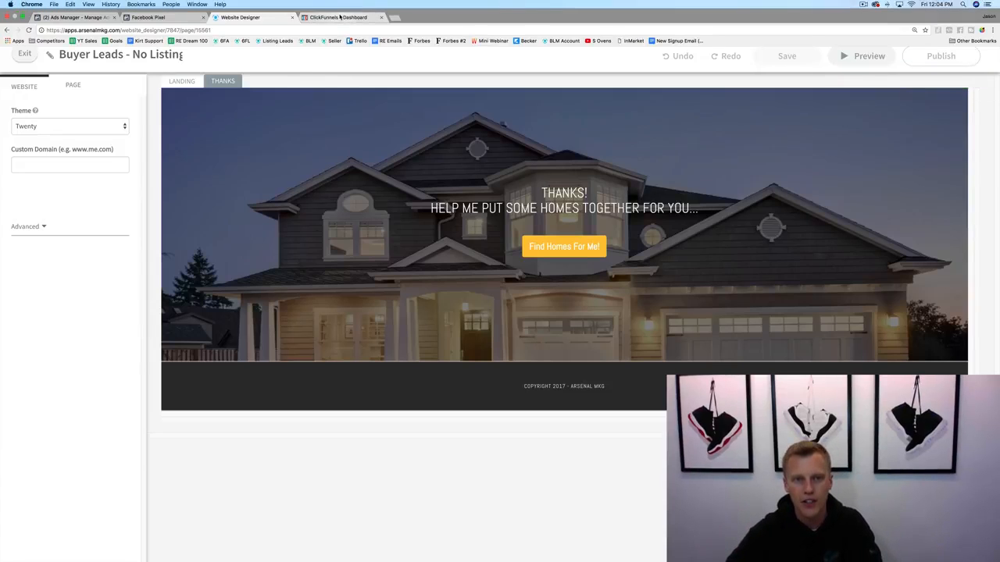
Step: Switch to ClickFunnels, open the Testimonials funnel's settings and examine the existing code in an enlarged Head Tracking Code box
click(340, 16)
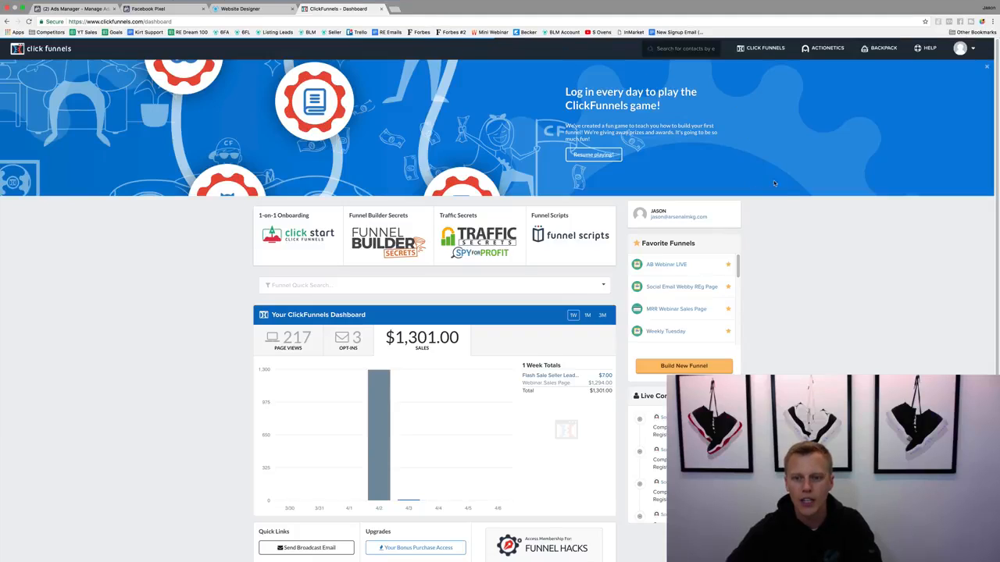
click(762, 69)
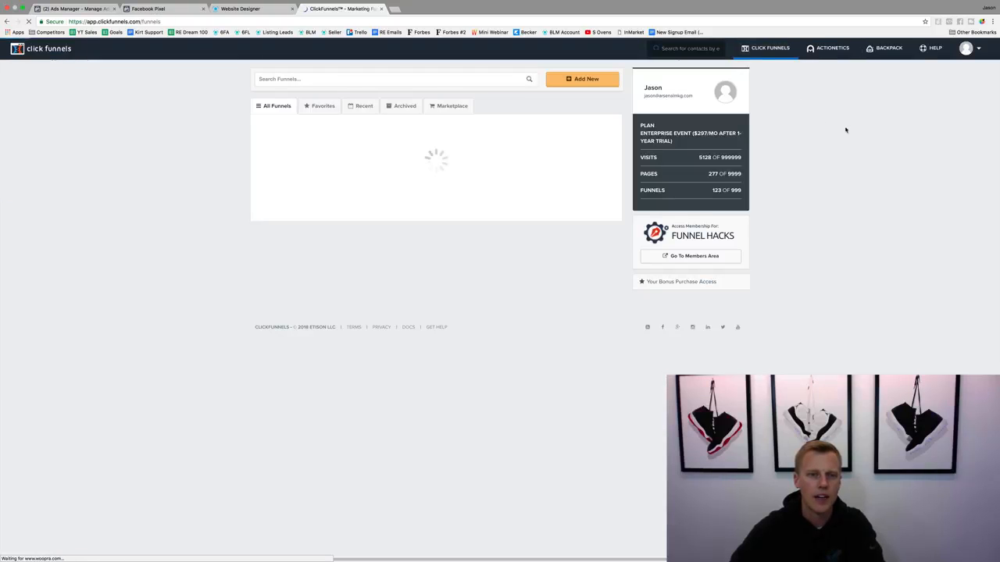
scroll(172, 308, down, 5)
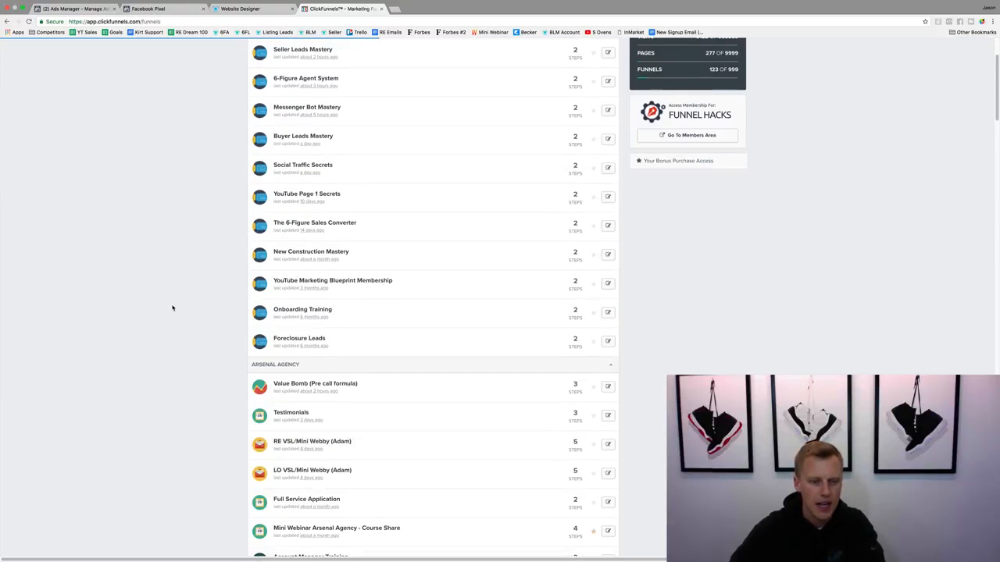
click(290, 308)
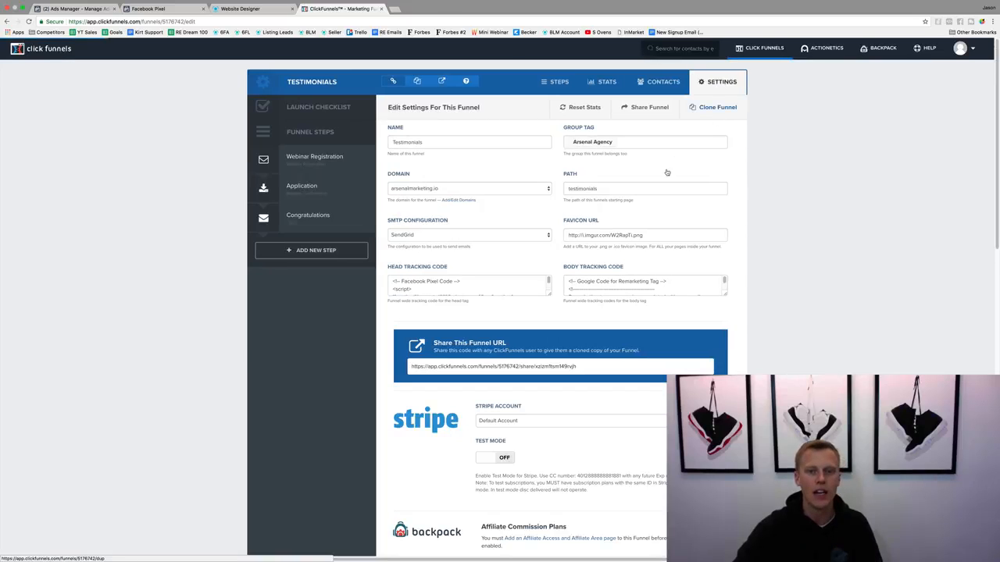
click(549, 295)
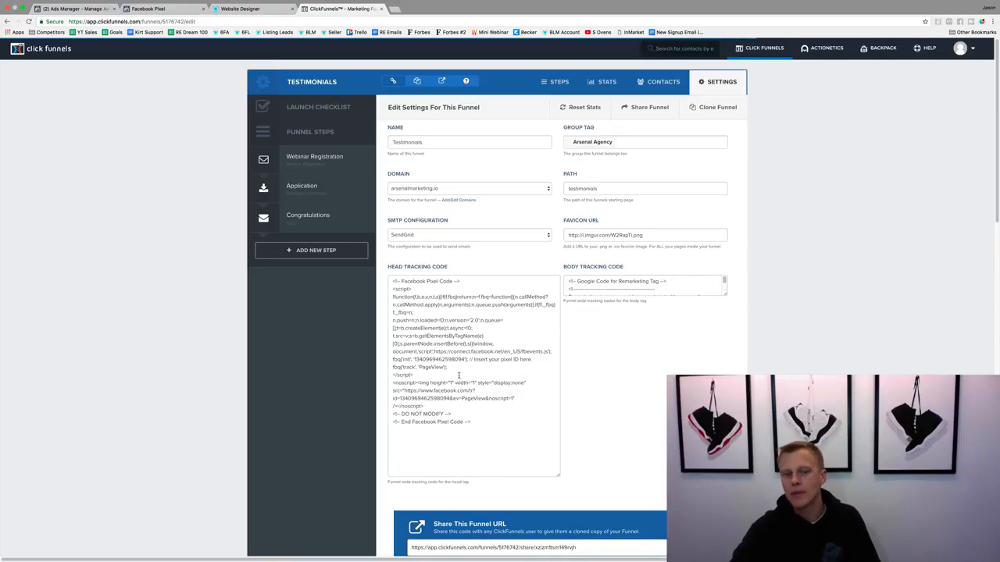
drag(477, 424, 390, 271)
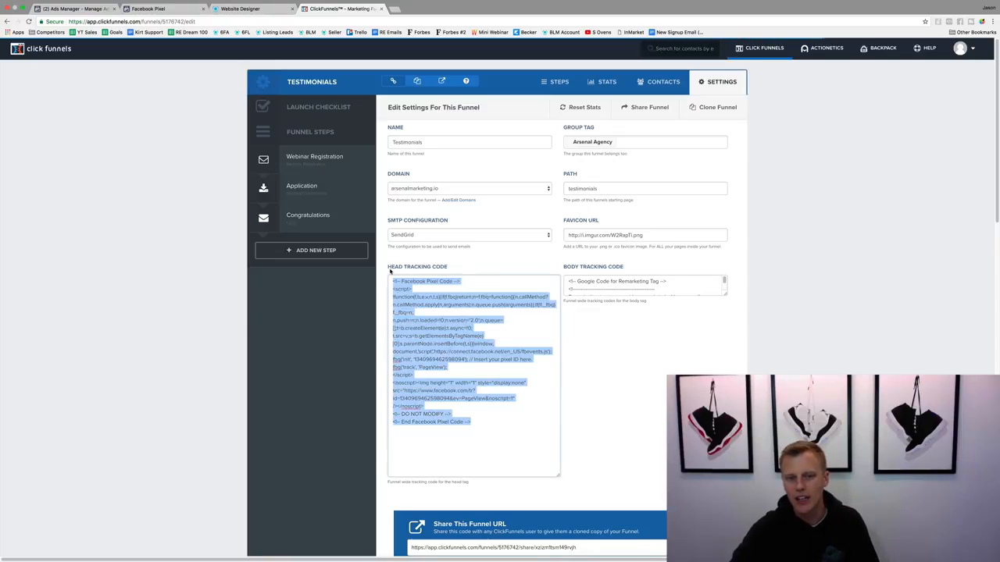
Step: Try adding the copied Facebook pixel code below the existing Head Tracking Code, separated by blank lines, and undo the addition
click(489, 421)
key(Return)
key(Return)
key(Return)
key(Return)
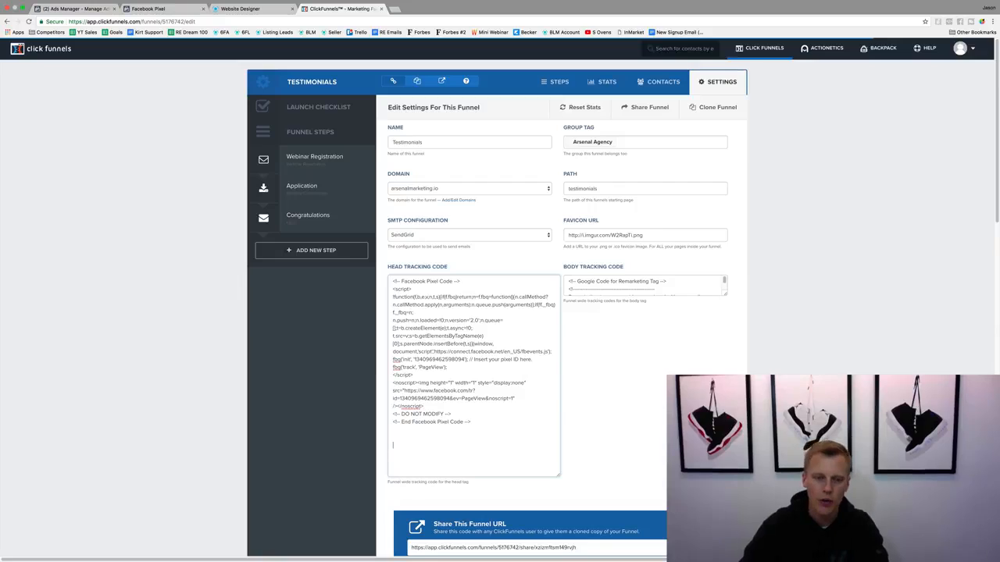
key(super+v)
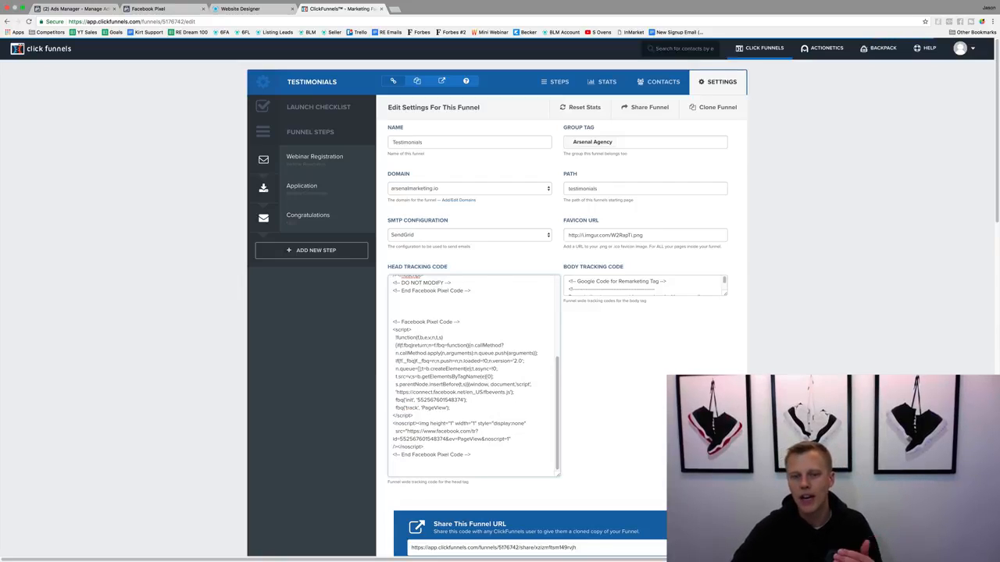
key(super+z)
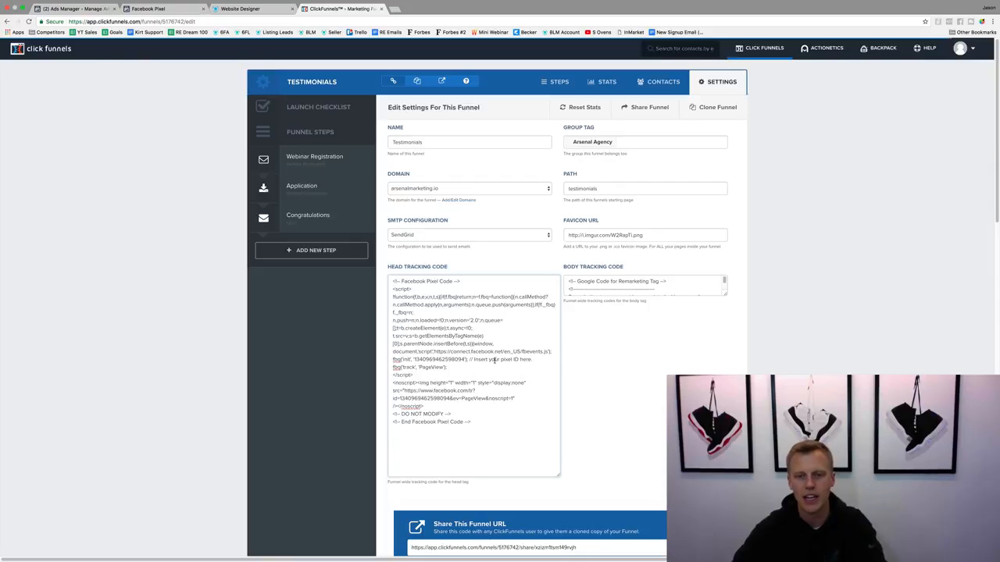
scroll(702, 361, down, 15)
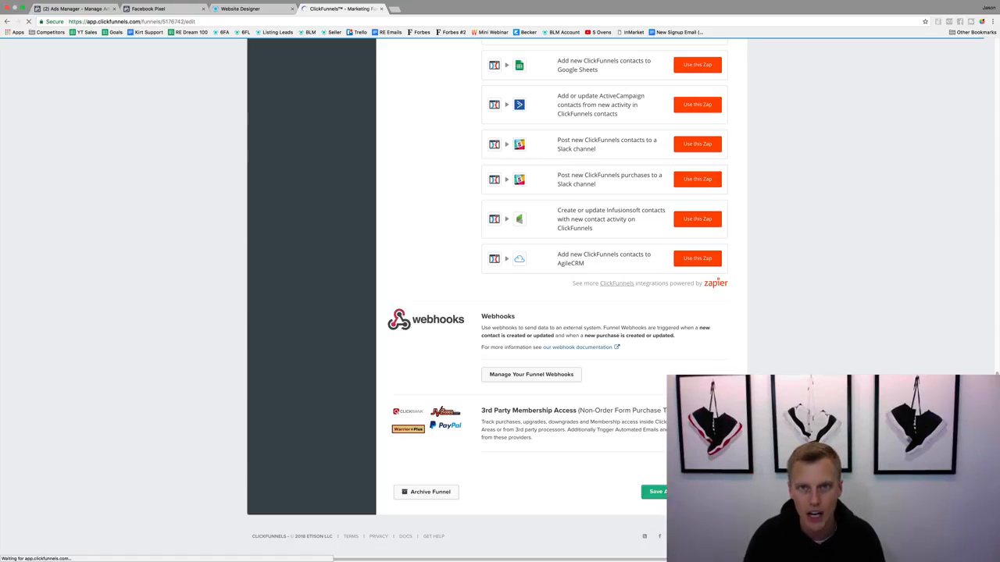
Step: Search the web for "facebook pixel helper" in a new browser tab and open the extension's Chrome Web Store page
key(ctrl+t)
text(fa)
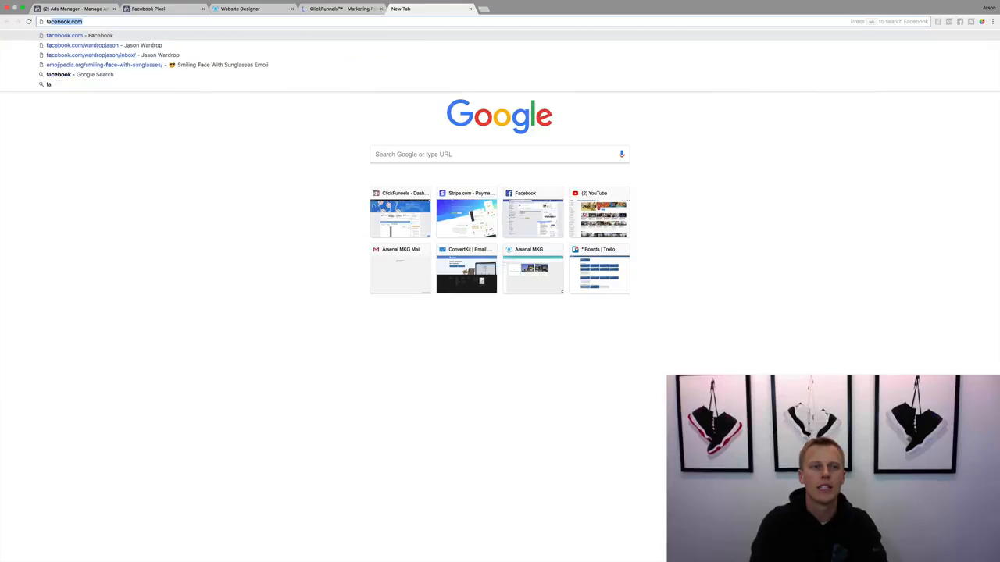
text(cebook pixel helper)
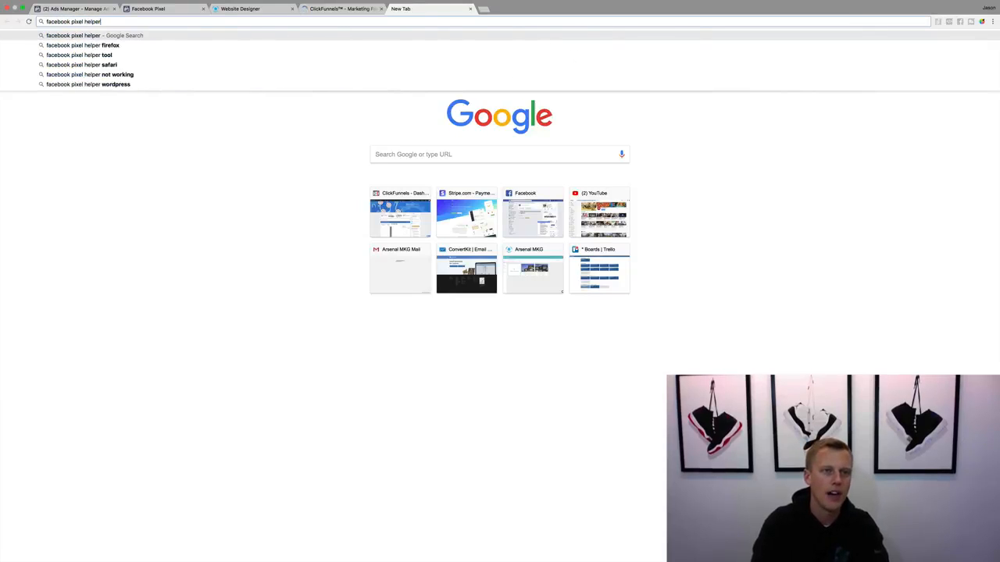
key(Return)
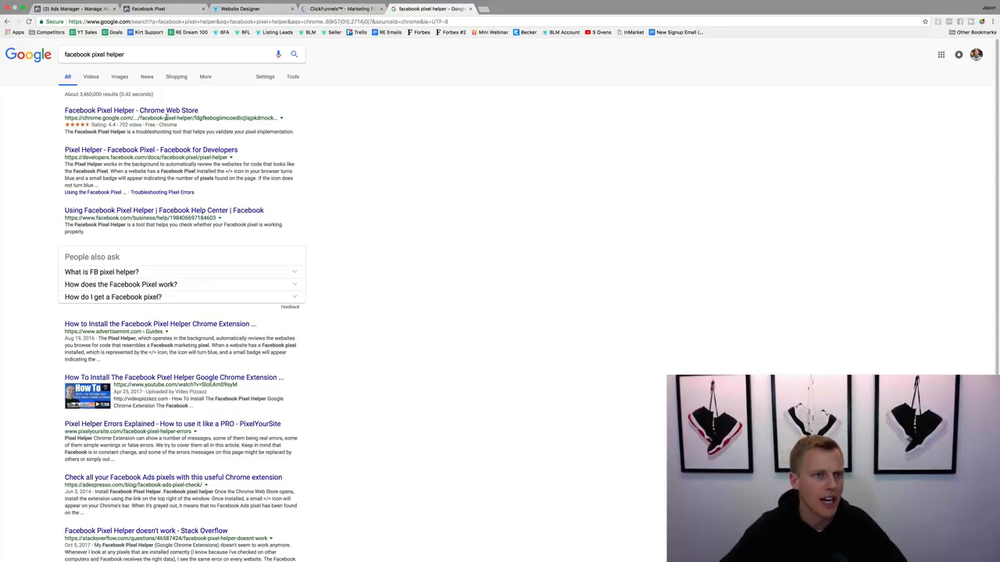
click(121, 114)
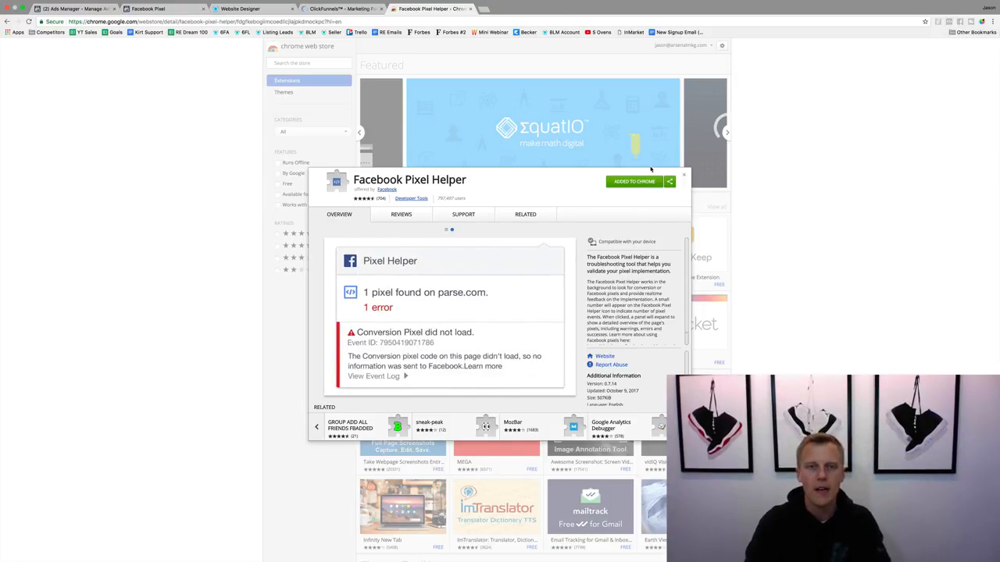
Step: Open yoursocialsystem.com/reg in a new browser tab to check the Pixel Helper extension there, and return to its Web Store page
key(super+t)
text(yoursocialsystem.com/reg)
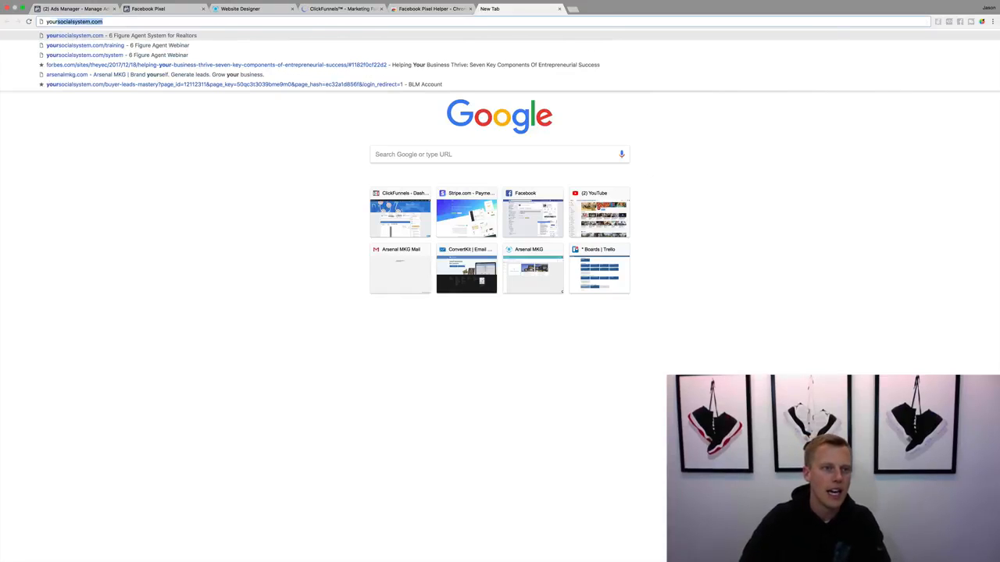
key(Return)
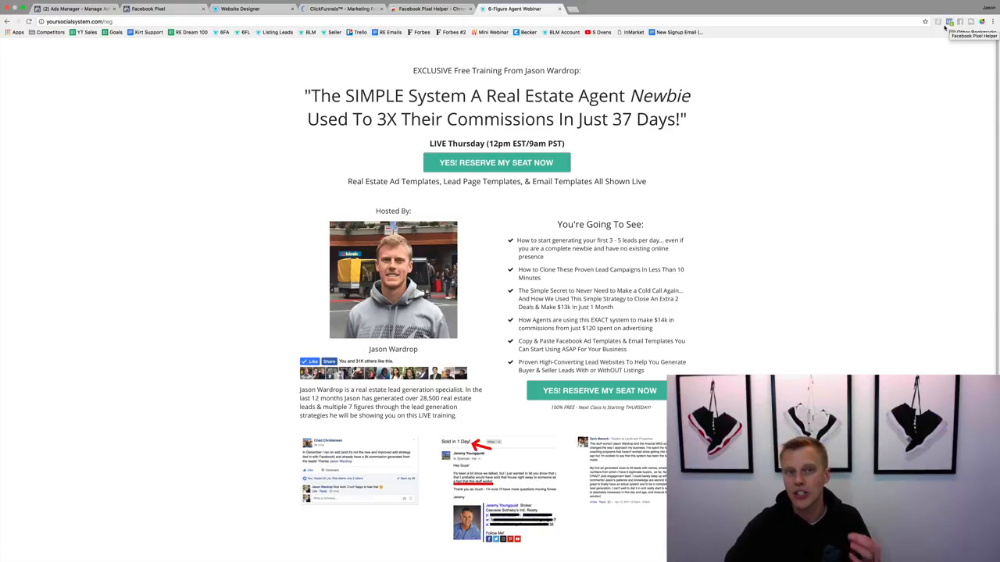
click(414, 9)
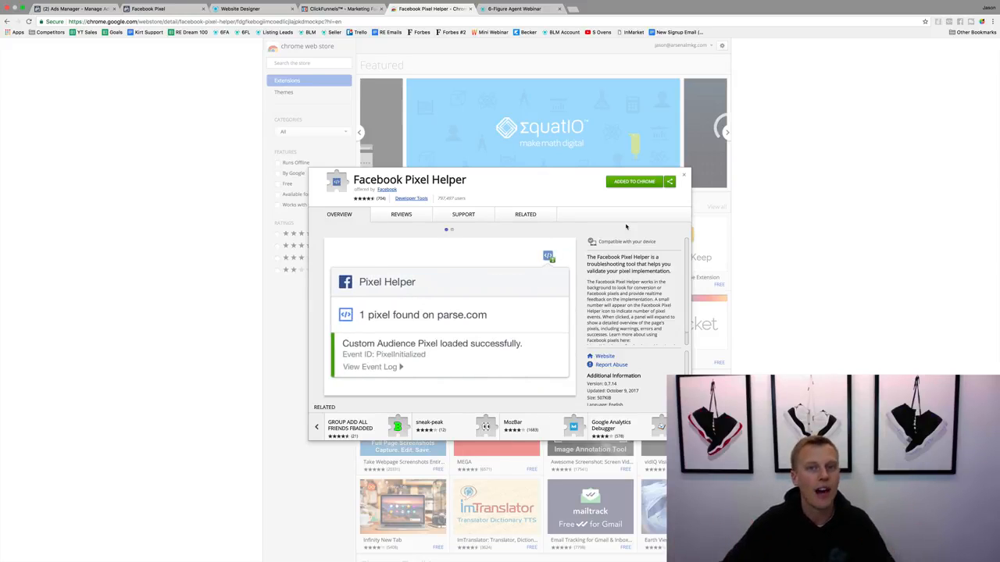
Step: Switch to Ads Manager, search for "audience" and open the Audiences tool
click(78, 9)
click(555, 62)
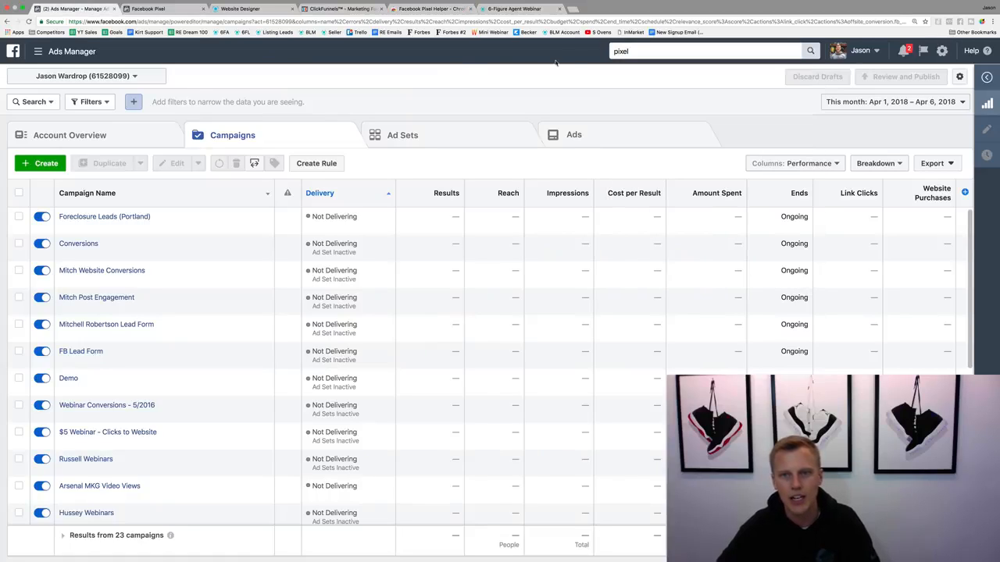
click(634, 50)
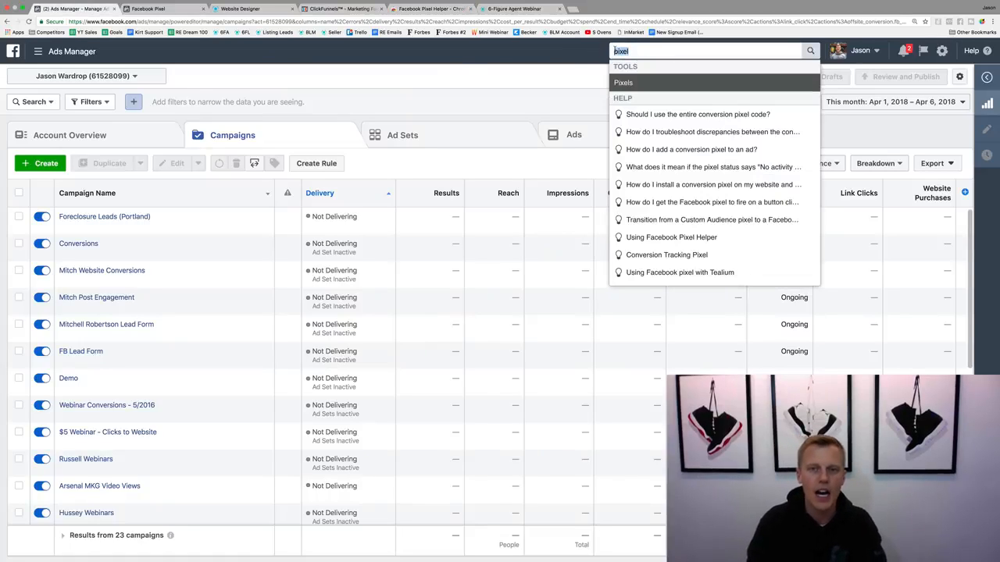
text(audience)
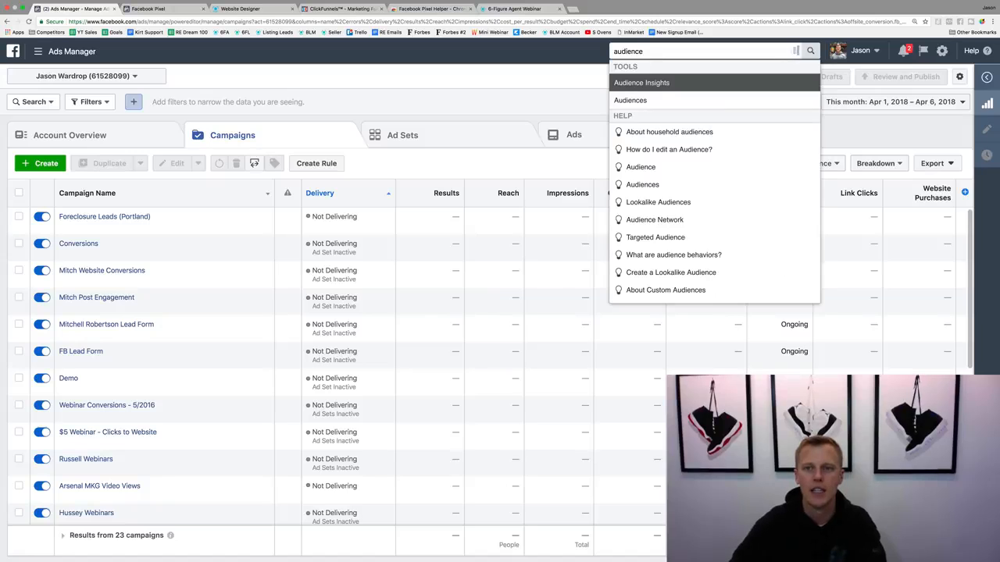
click(634, 99)
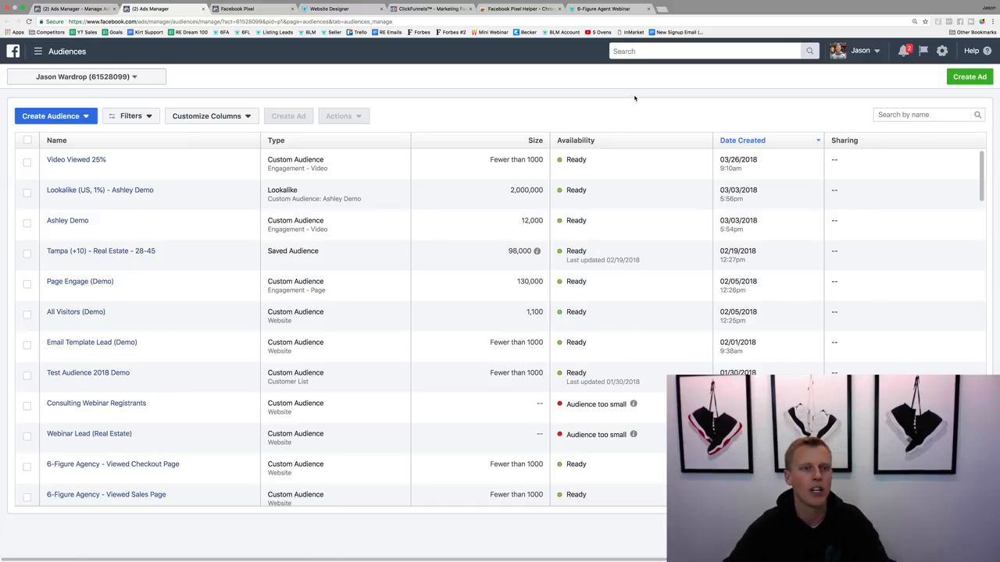
Step: Start a custom audience from website traffic with the period for all website visitors set to the past 180 days
click(80, 117)
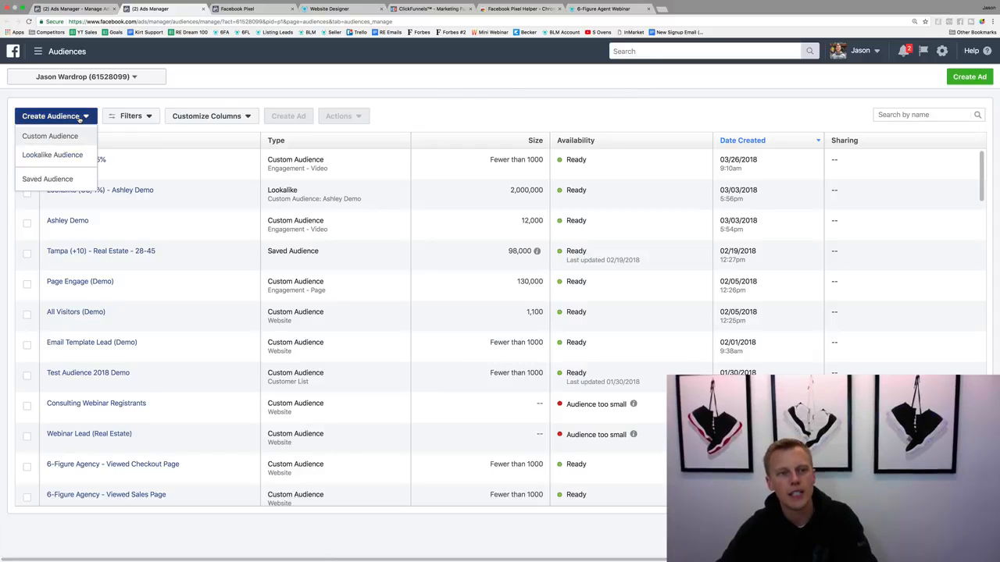
click(67, 136)
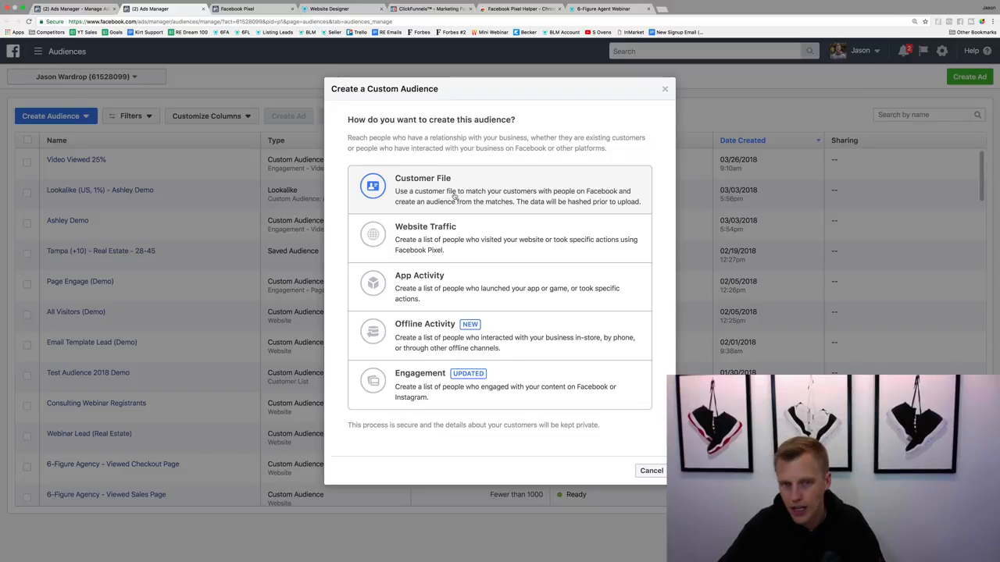
click(437, 238)
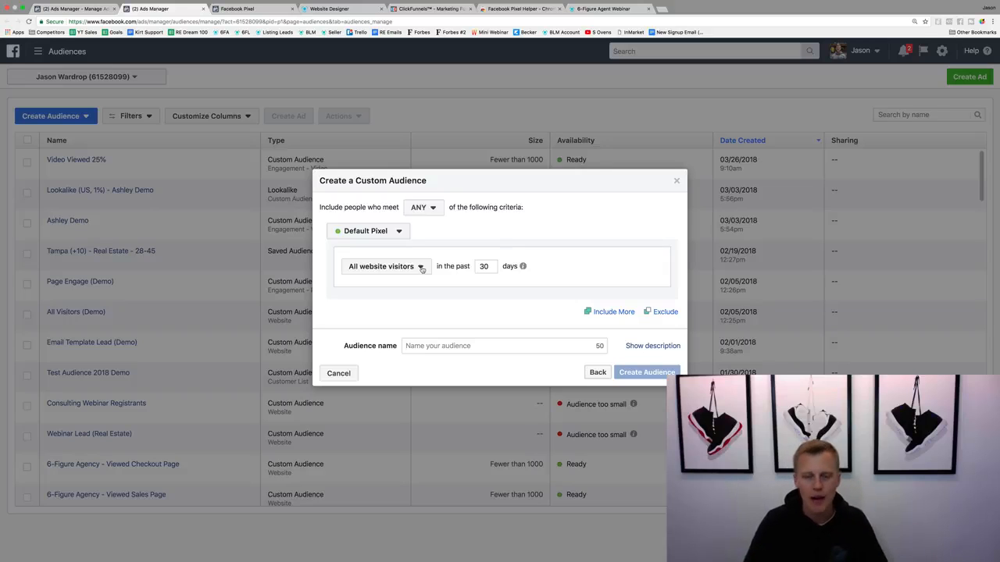
double_click(484, 266)
mouse_move(524, 266)
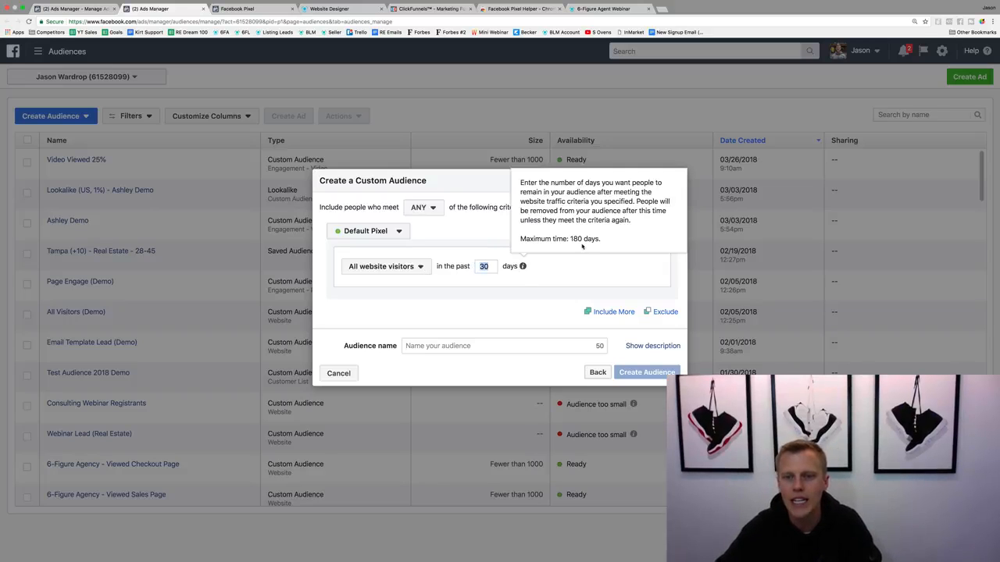
text(180)
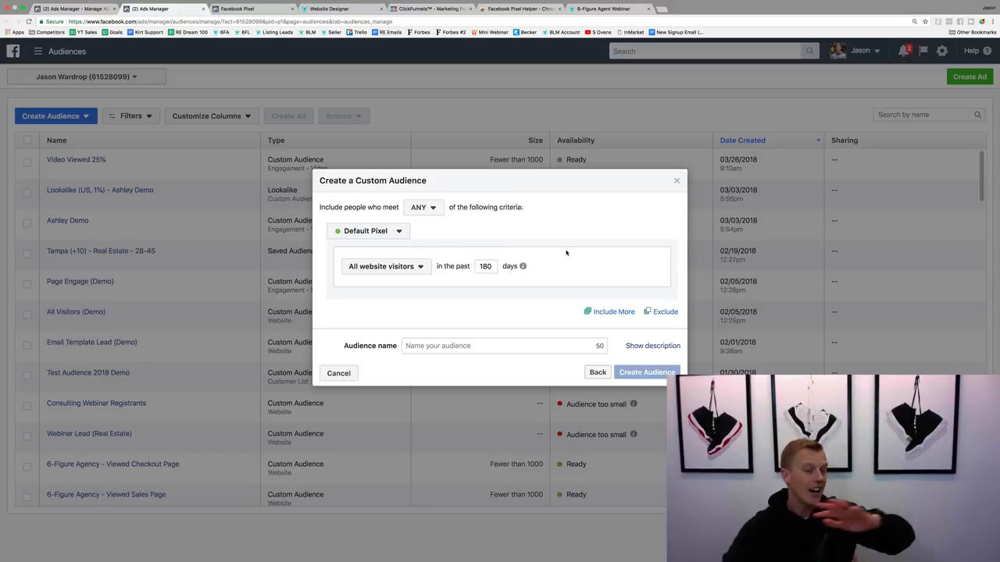
Step: Change the audience criterion to people who visited specific web pages and enter "blog" as the value the URL contains
click(420, 266)
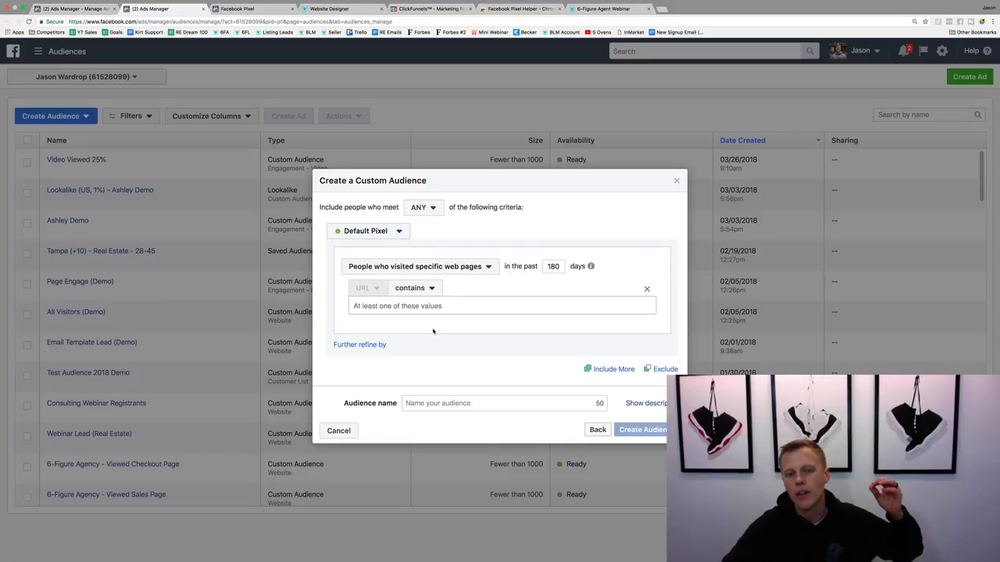
click(433, 328)
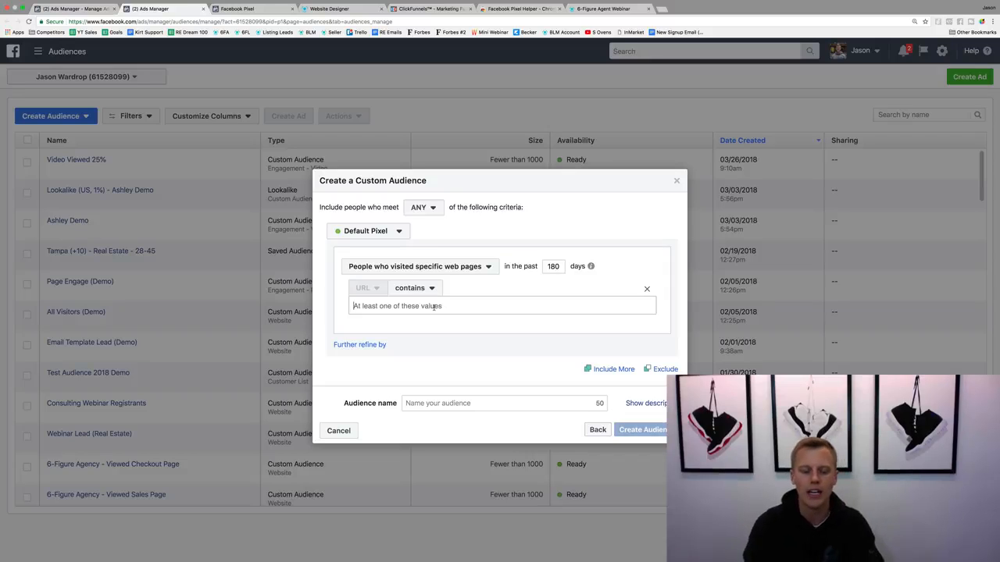
click(434, 306)
text(blog)
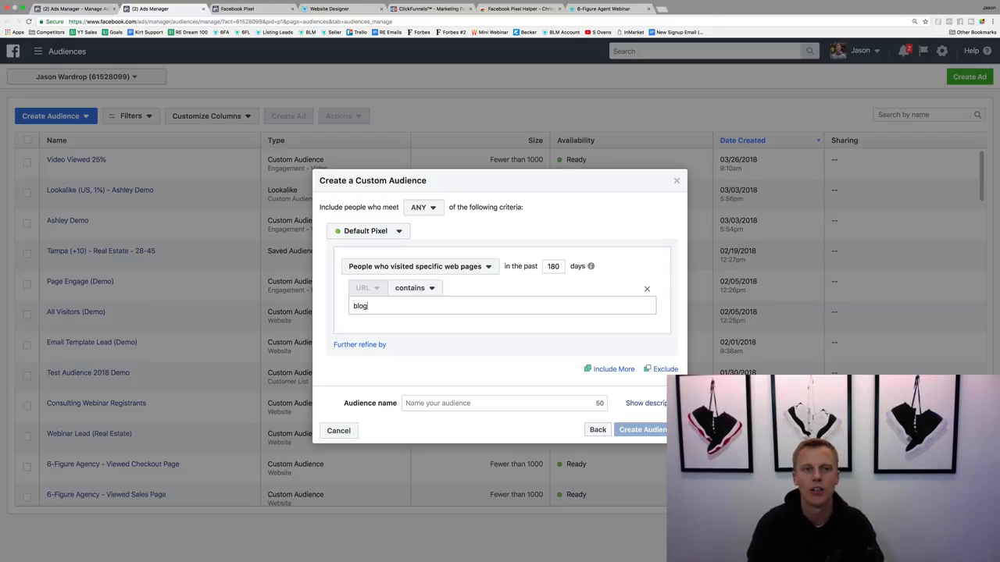
Step: Open arsenalmkg.com in a new browser tab
key(ctrl+t)
text(ar)
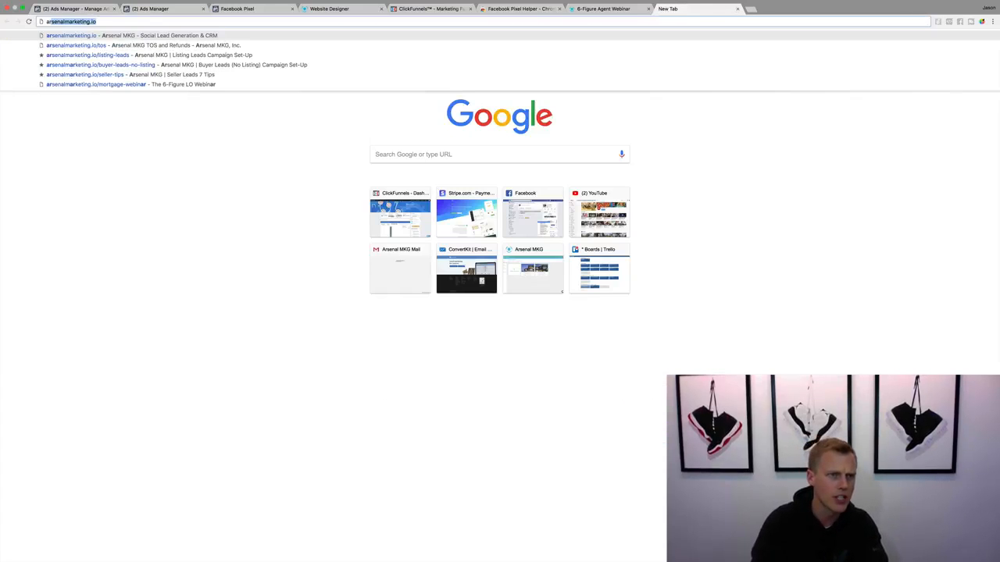
text(senalmkg.)
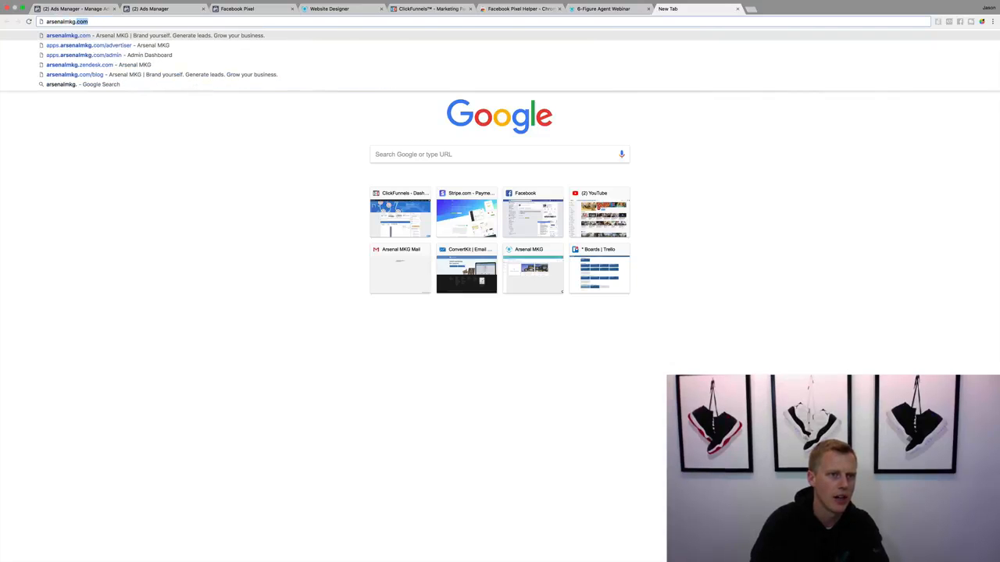
key(Return)
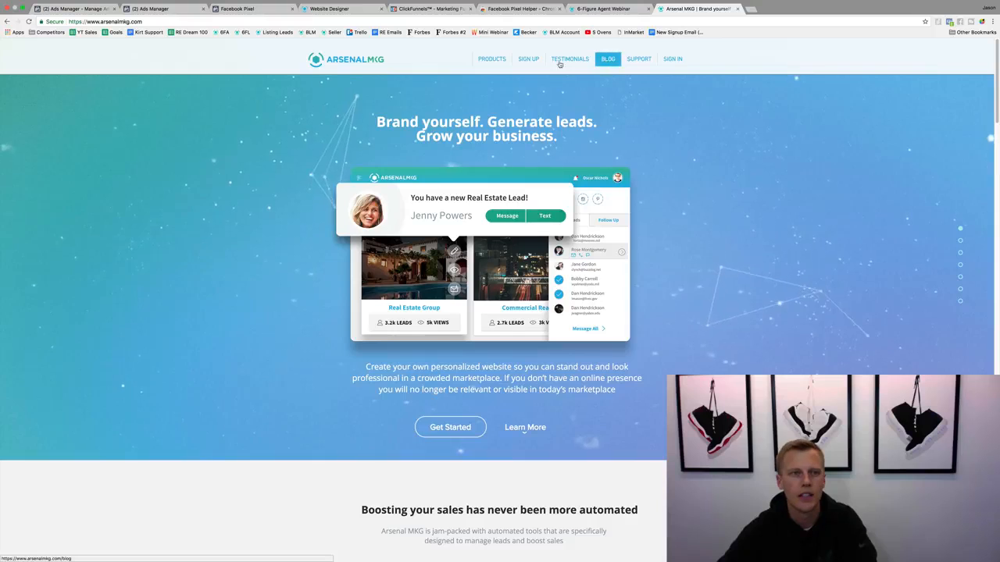
Step: Open the Arsenal MKG website's blog page and copy its address
click(608, 59)
click(600, 21)
key(super+c)
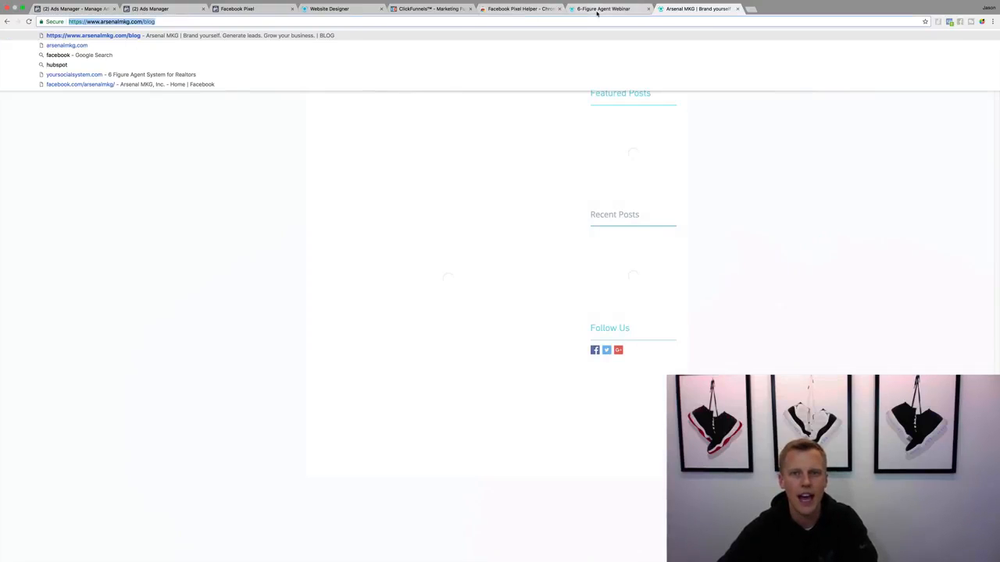
click(601, 9)
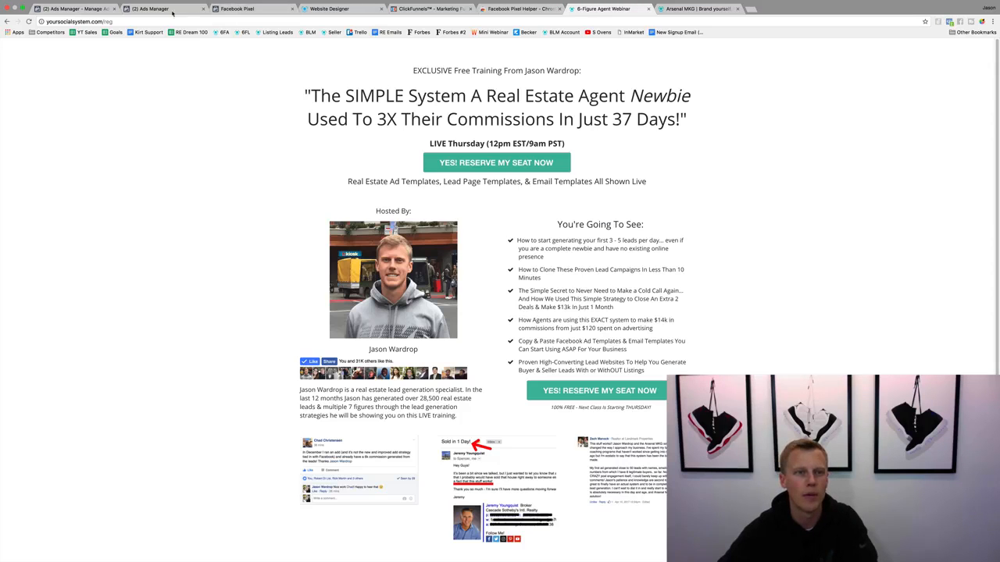
click(160, 9)
click(404, 303)
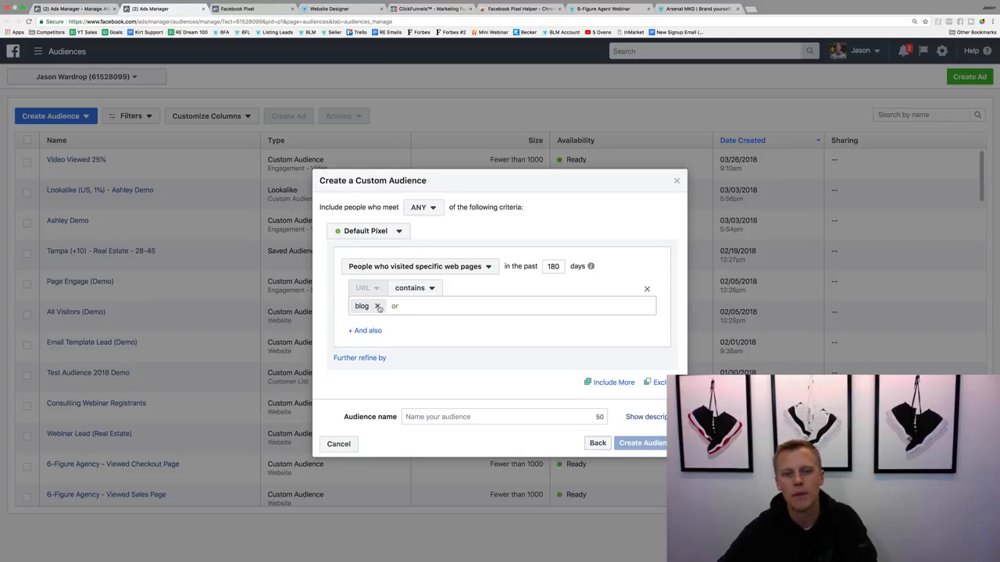
click(378, 306)
key(super+v)
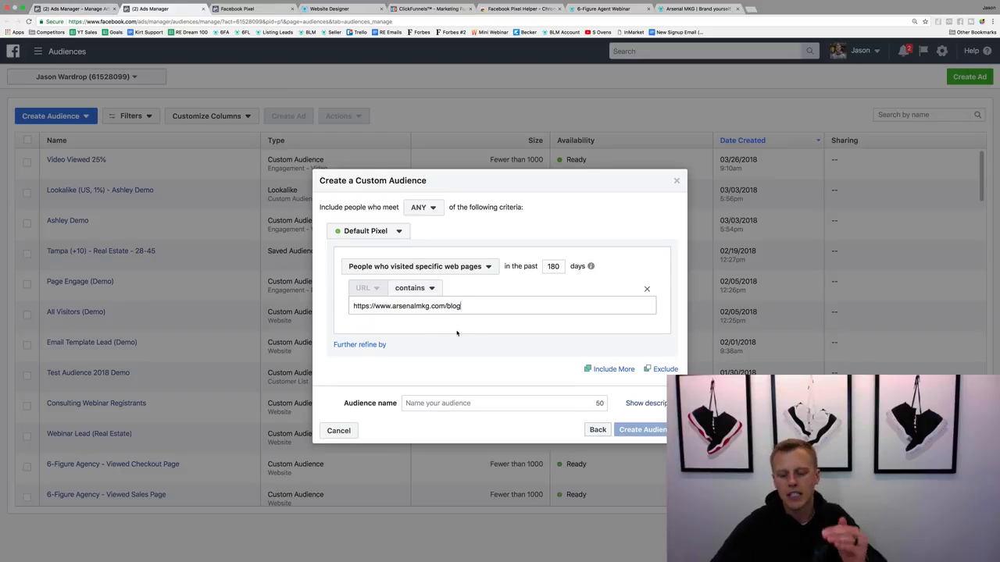
key(Return)
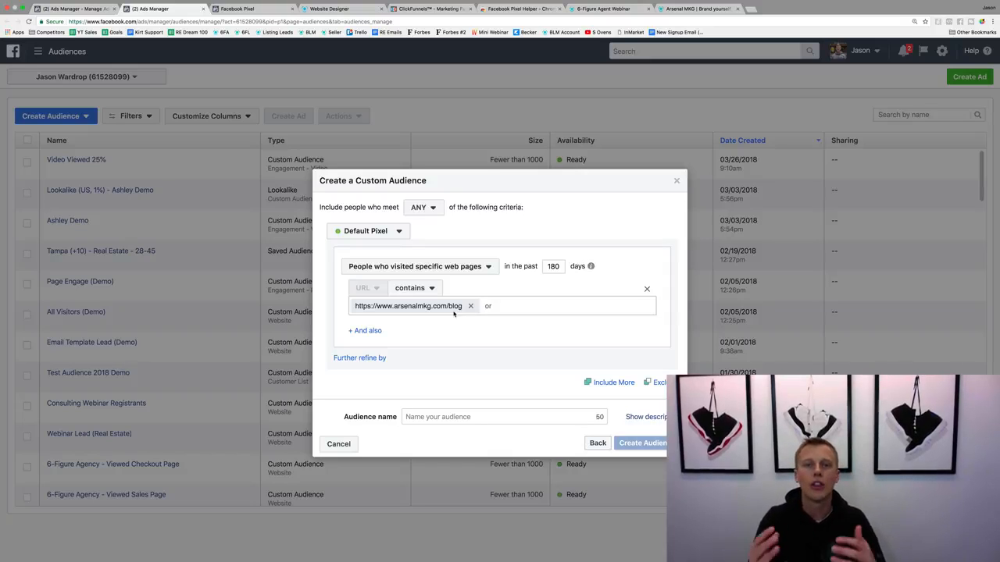
Step: Change the audience criterion to all website visitors and name the audience "Demo All Website Visitors"
click(473, 272)
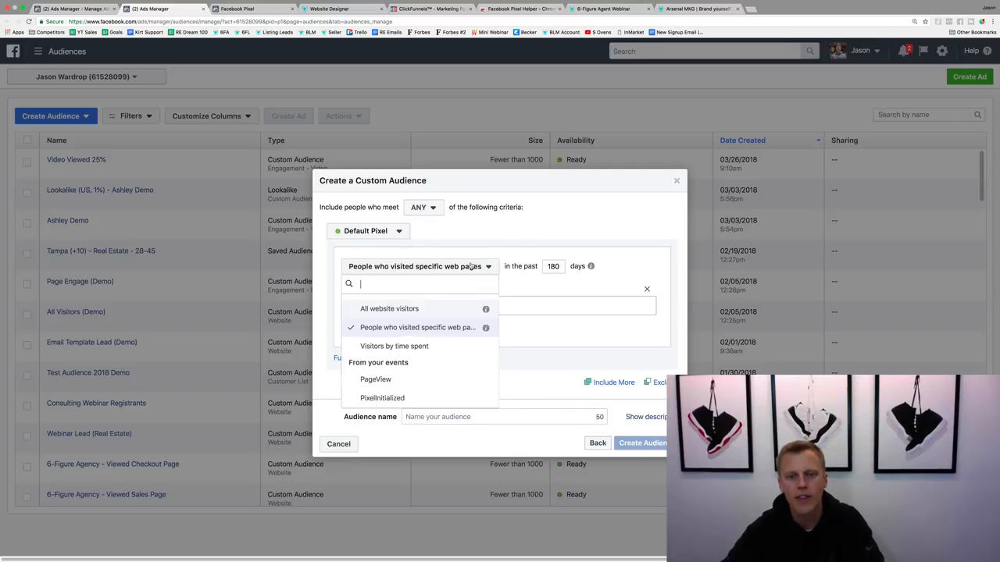
click(420, 312)
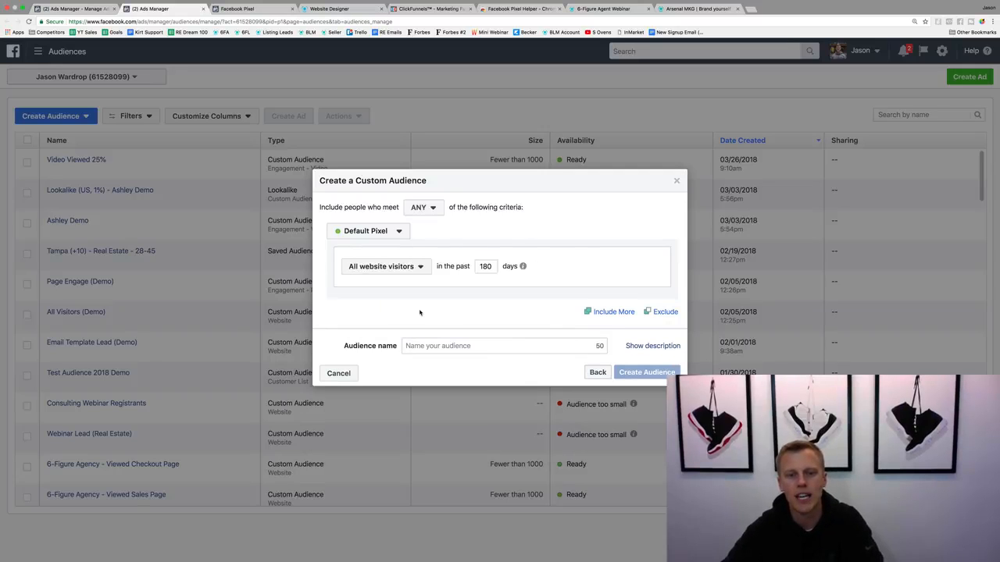
click(442, 348)
text(Dem)
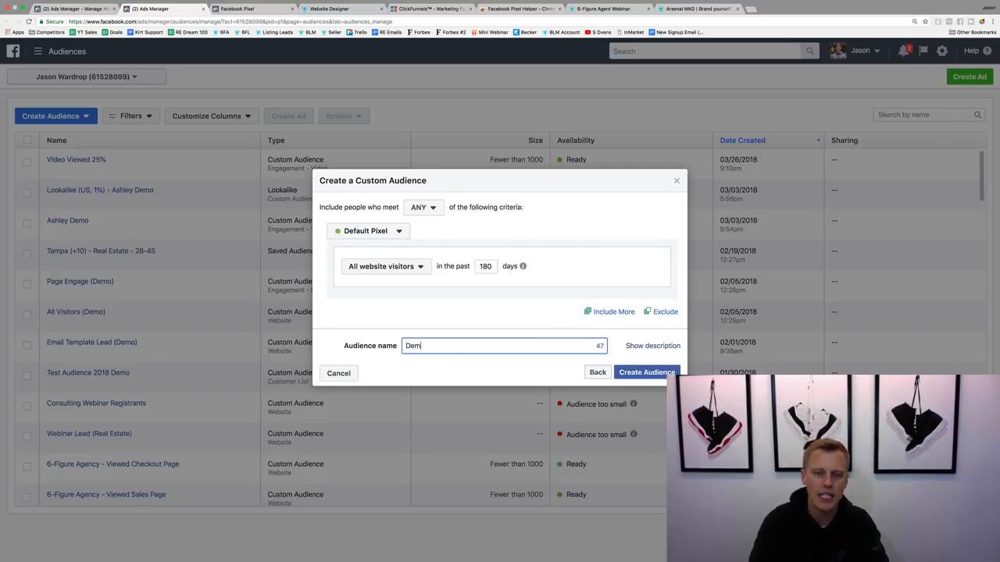
text(o All Websi)
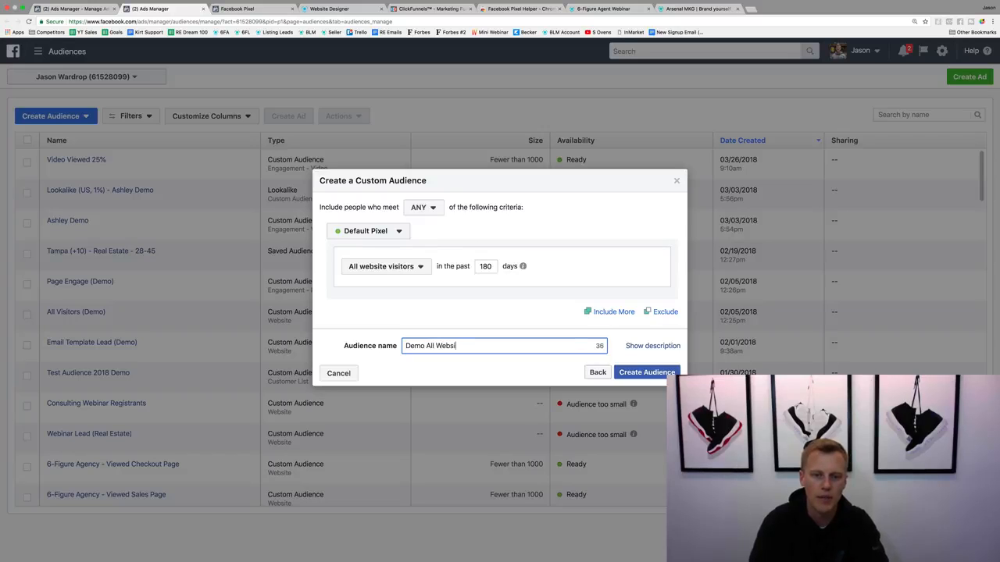
text(te Visitors)
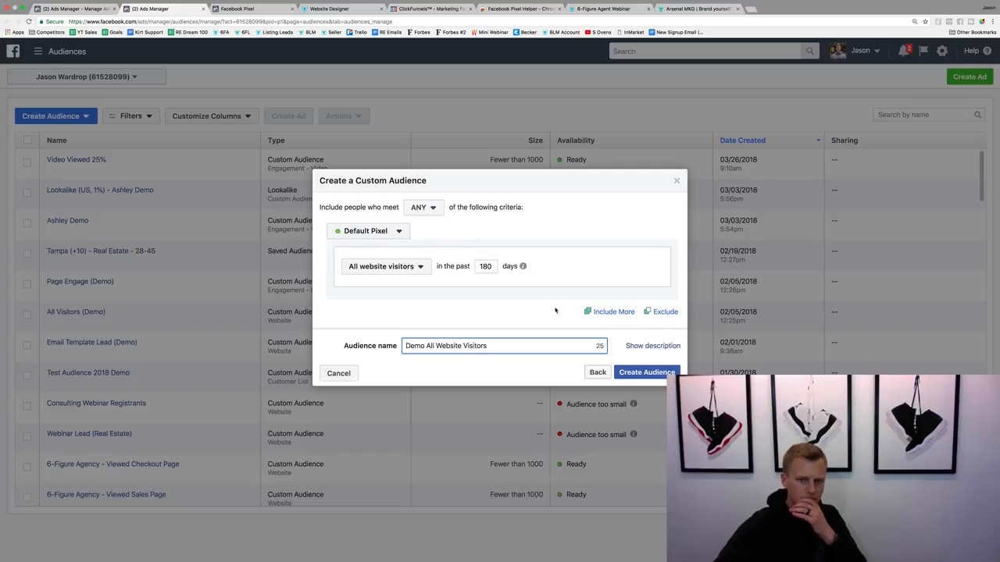
Step: Try adding a second inclusion criterion, look through the visitor criterion options, and remove the added criterion
click(602, 313)
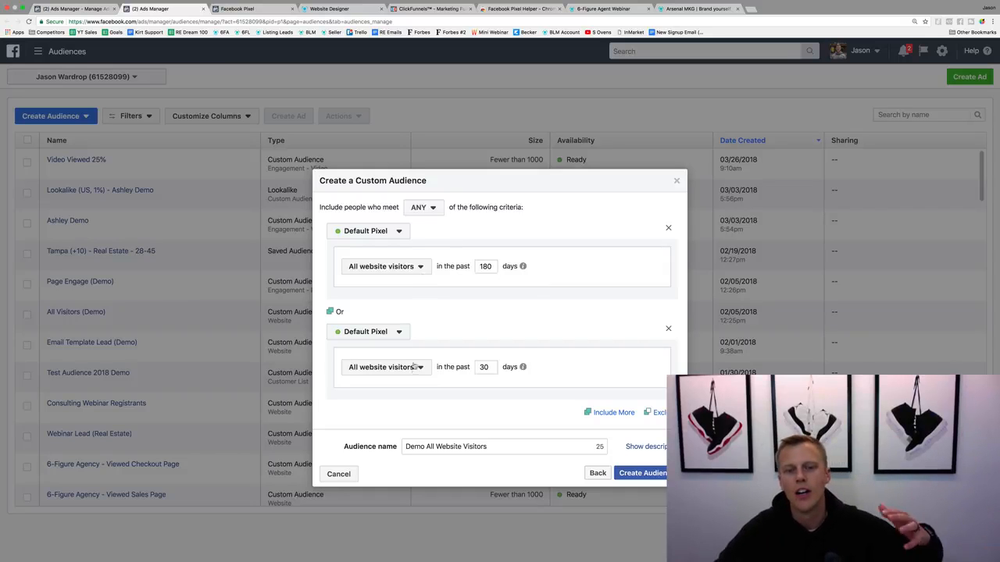
click(406, 267)
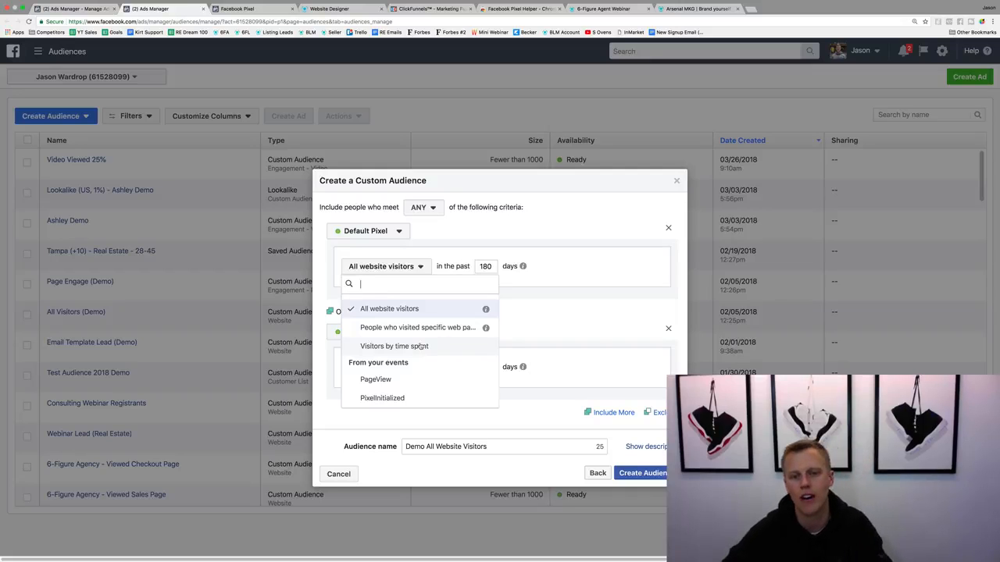
click(577, 314)
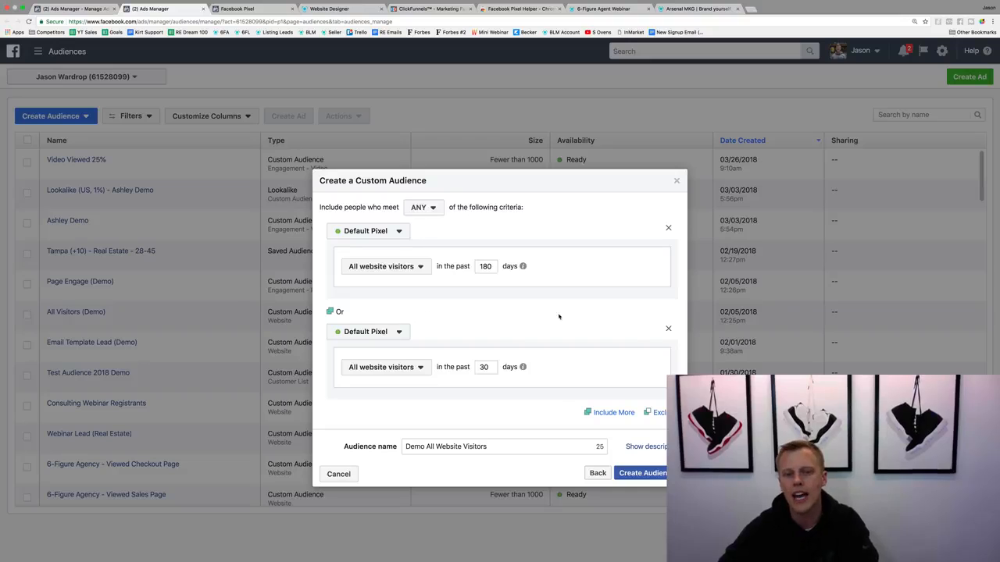
click(668, 329)
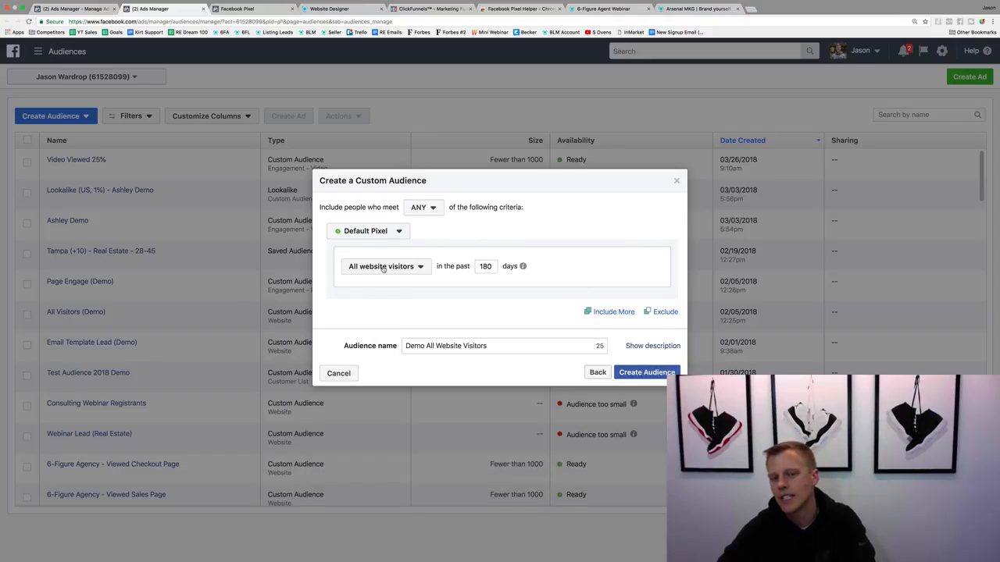
Step: Try adding an exclusion for people who visited specific web pages, and remove that exclusion again
click(663, 312)
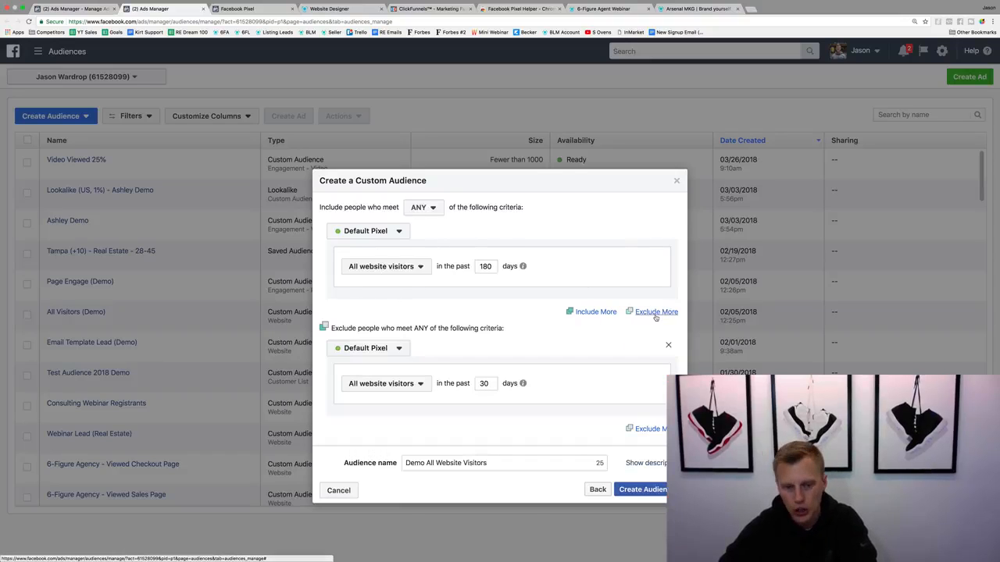
click(383, 383)
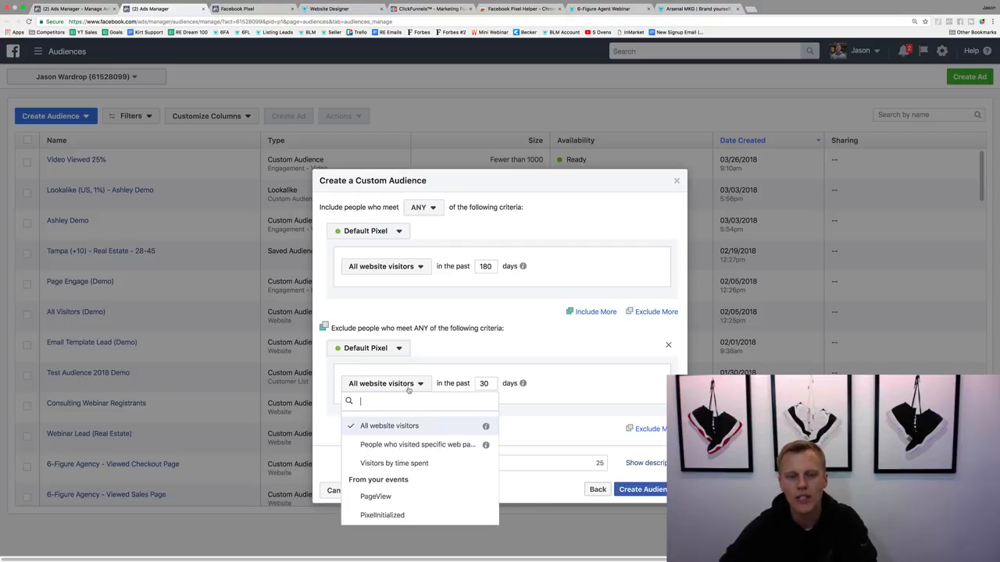
click(418, 442)
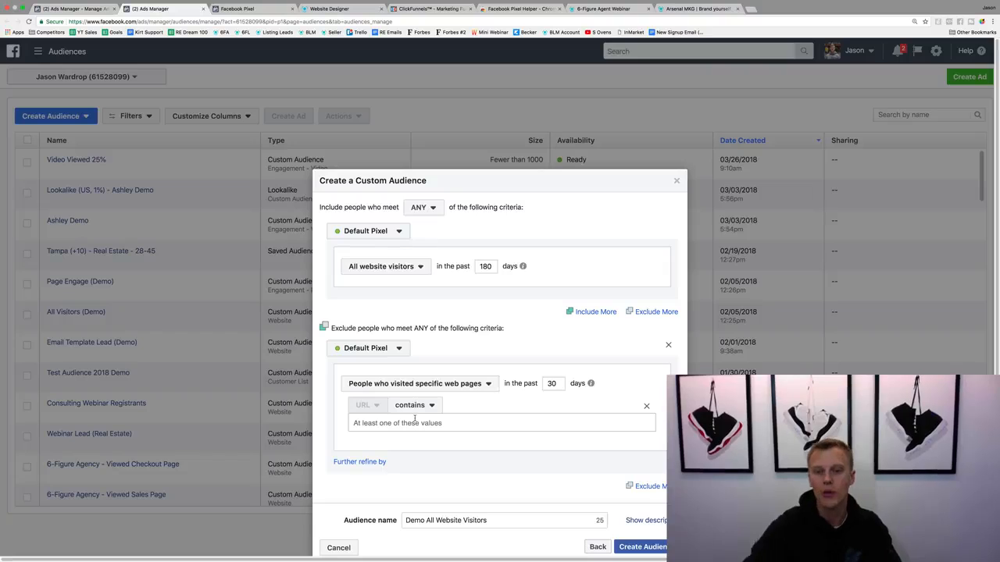
click(668, 345)
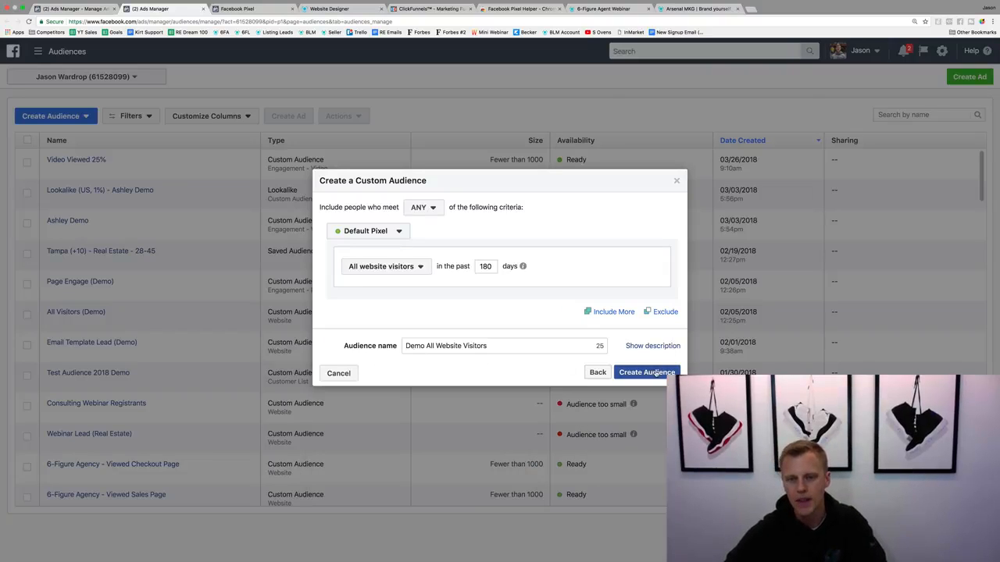
Step: Create the "Demo All Website Visitors" custom audience and close the creation dialog
click(654, 373)
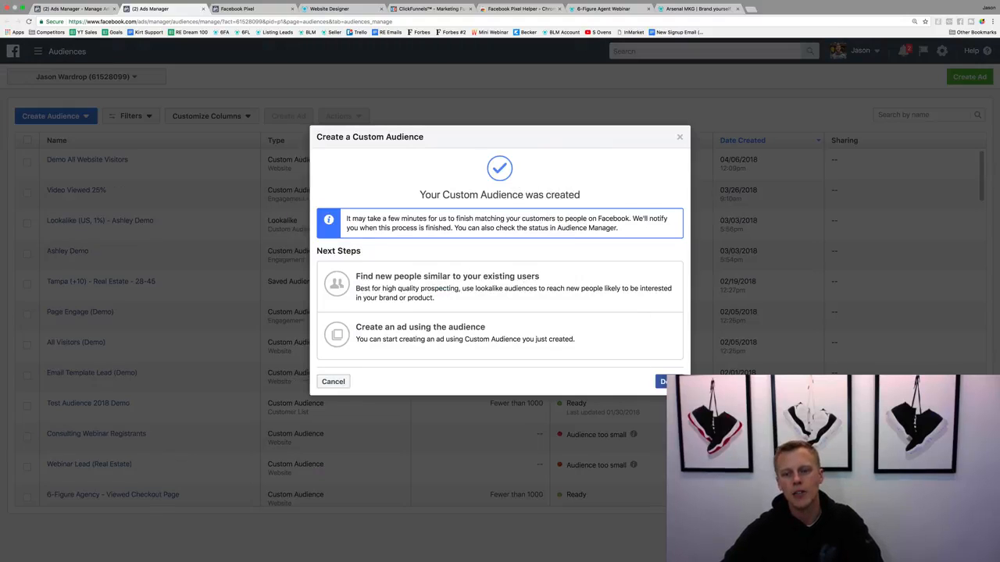
click(662, 381)
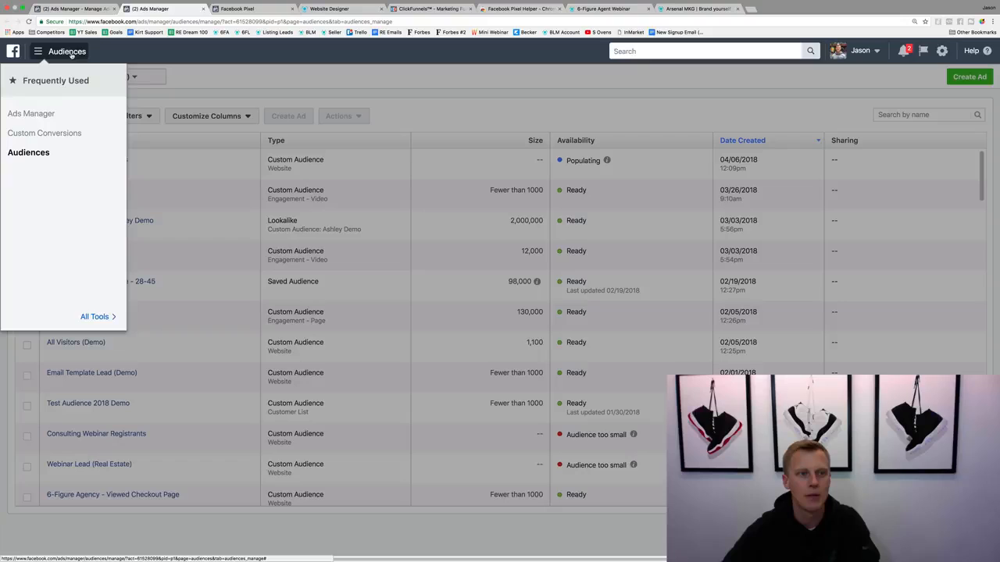
Step: Go from Audiences to the campaign overview and start a new campaign with the Traffic objective
click(35, 113)
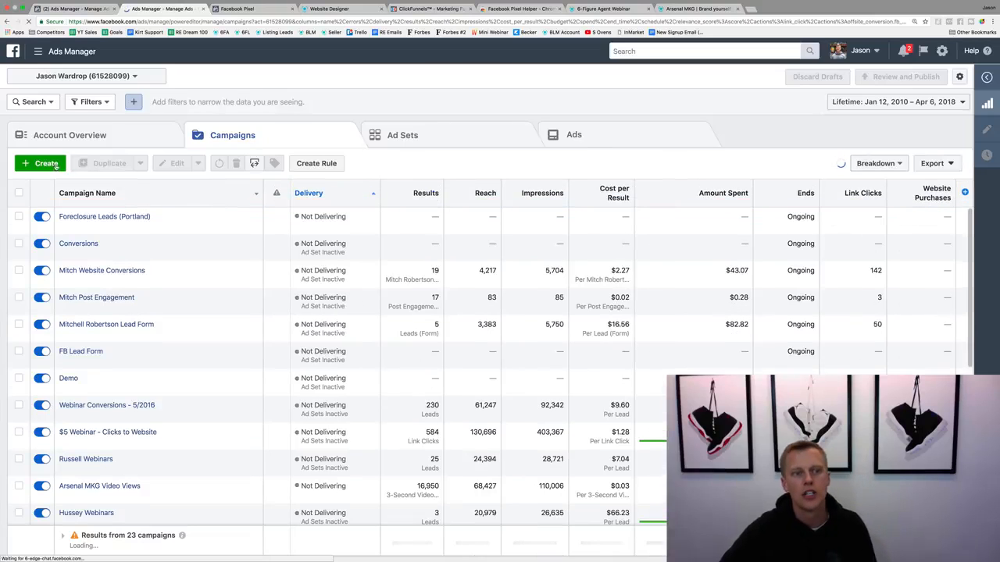
click(41, 163)
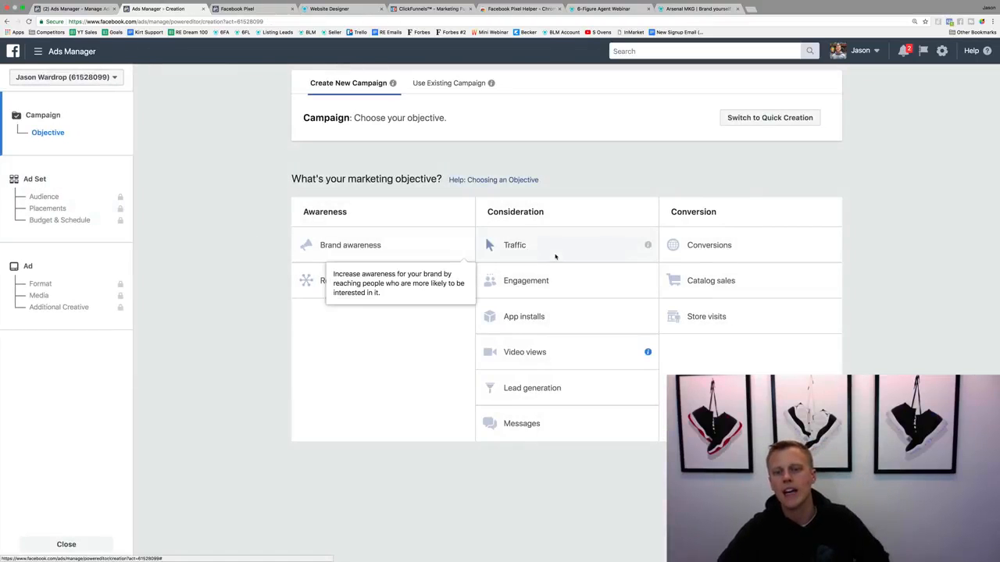
click(546, 249)
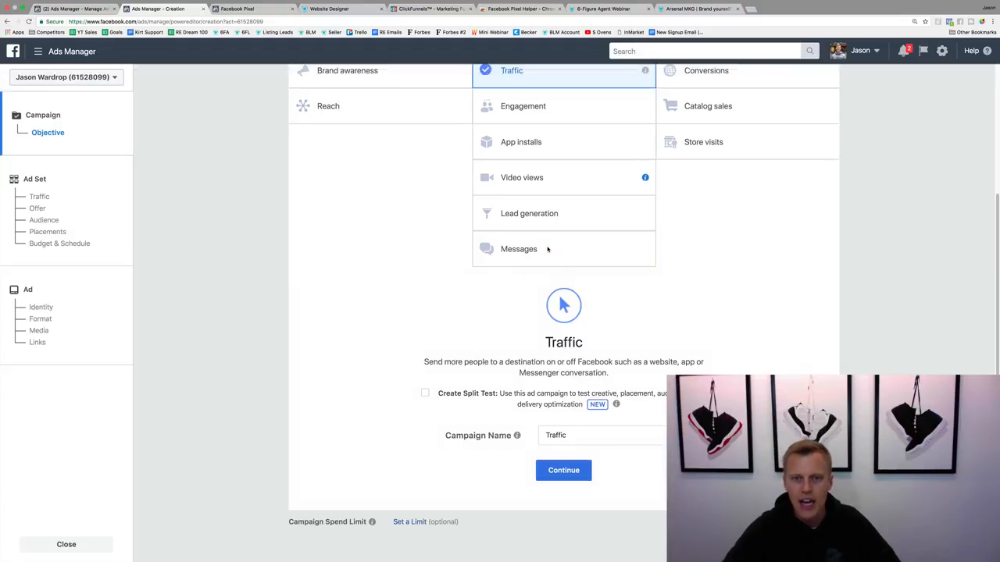
Step: Name the campaign "Traffic (Demo)" and continue to the ad set settings
scroll(547, 249, up, 4)
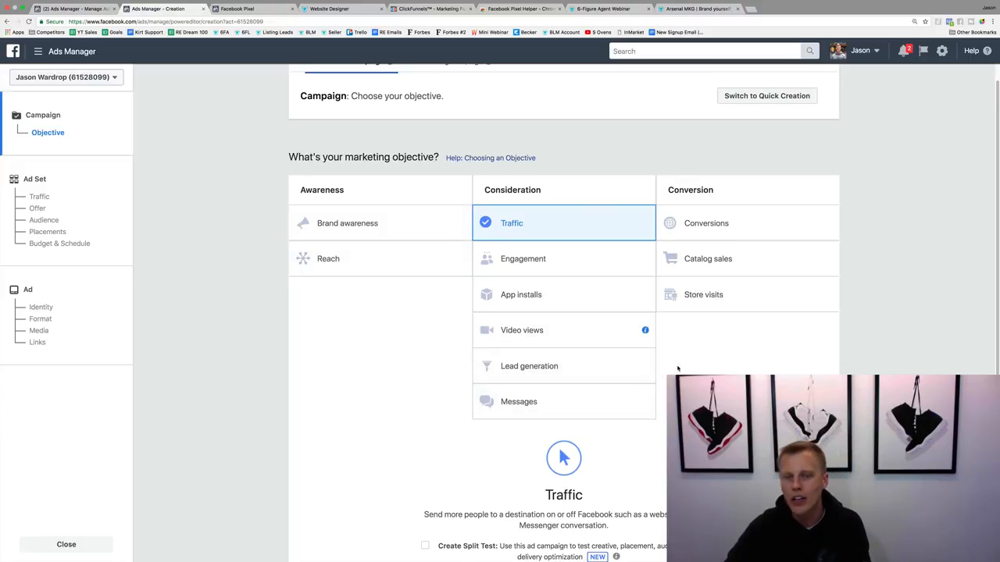
scroll(679, 366, down, 3)
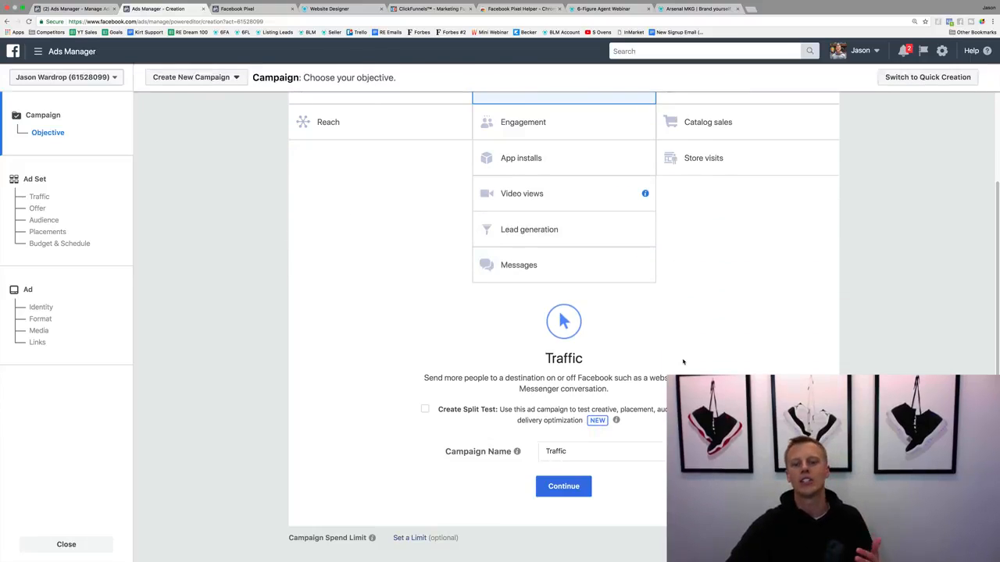
click(587, 451)
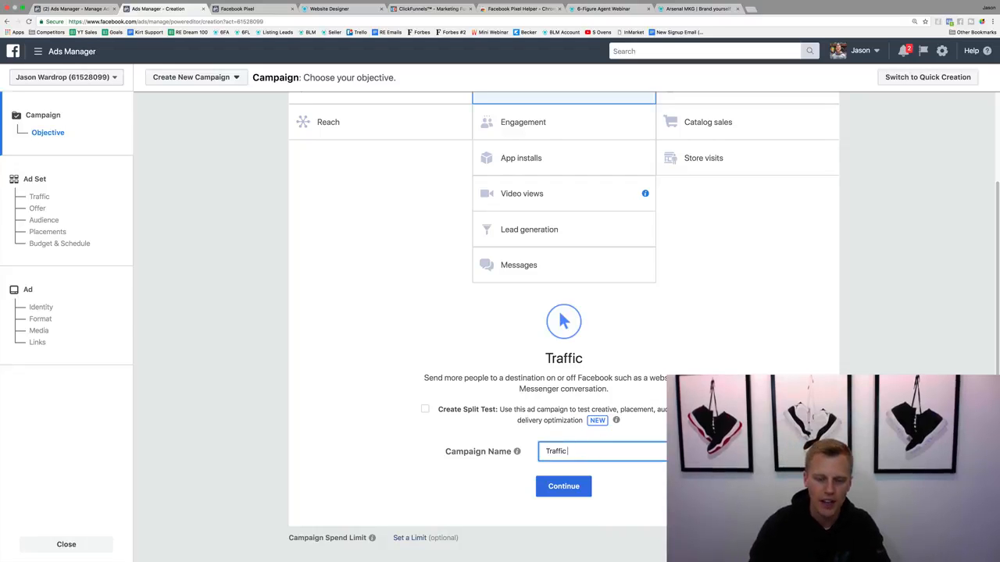
text((Demo))
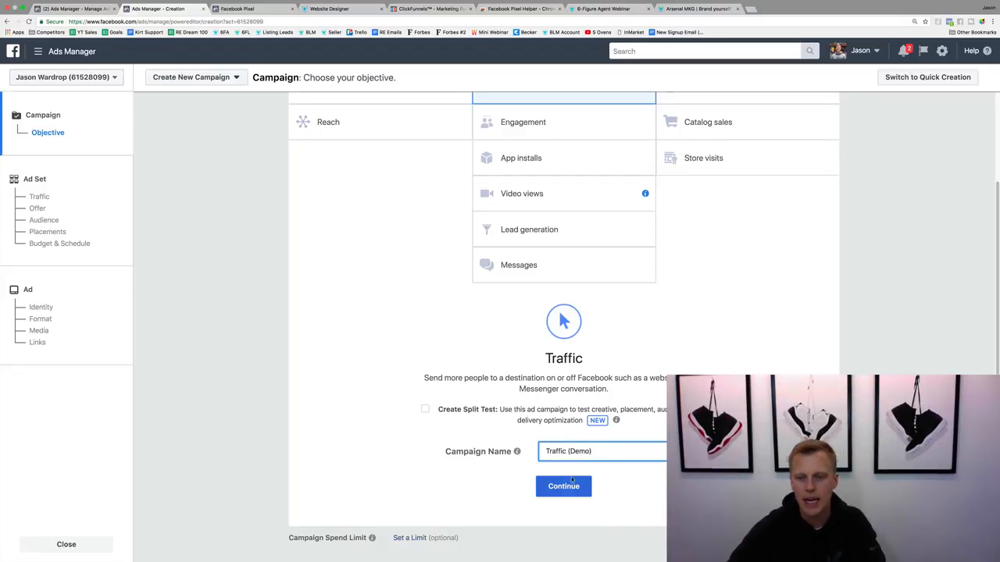
click(564, 486)
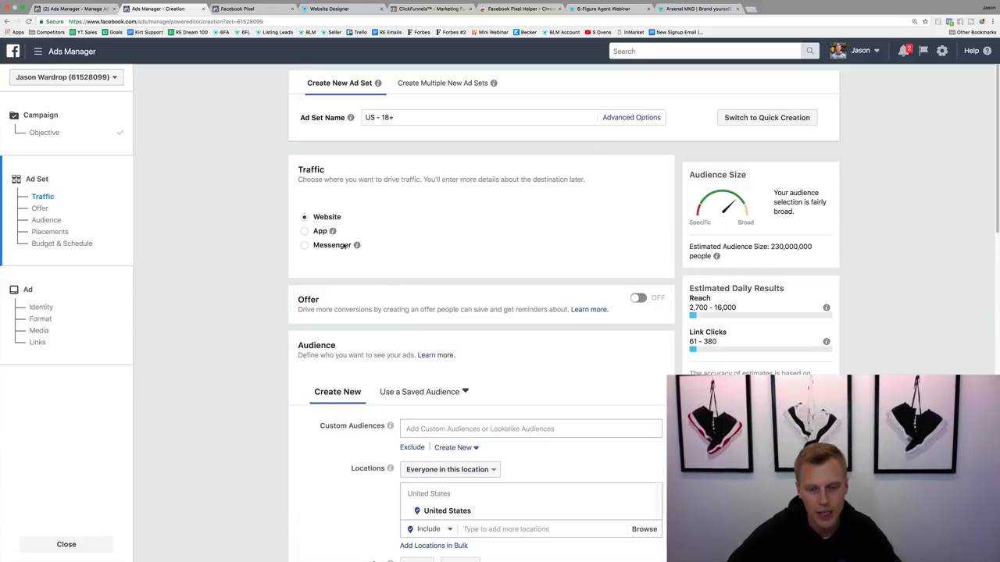
Step: Target the "Demo All Website Visitors" custom audience in the ad set
scroll(308, 273, down, 3)
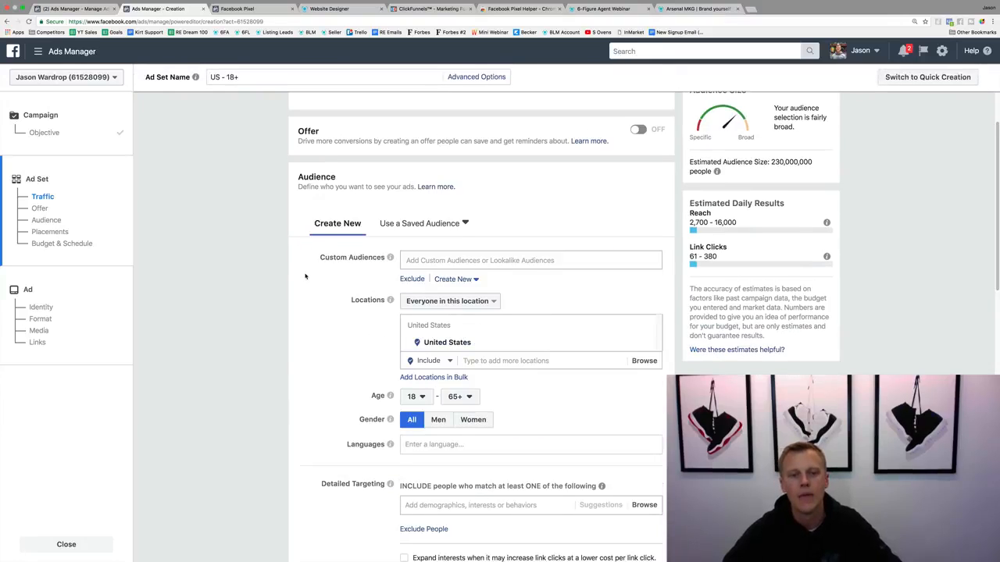
click(442, 262)
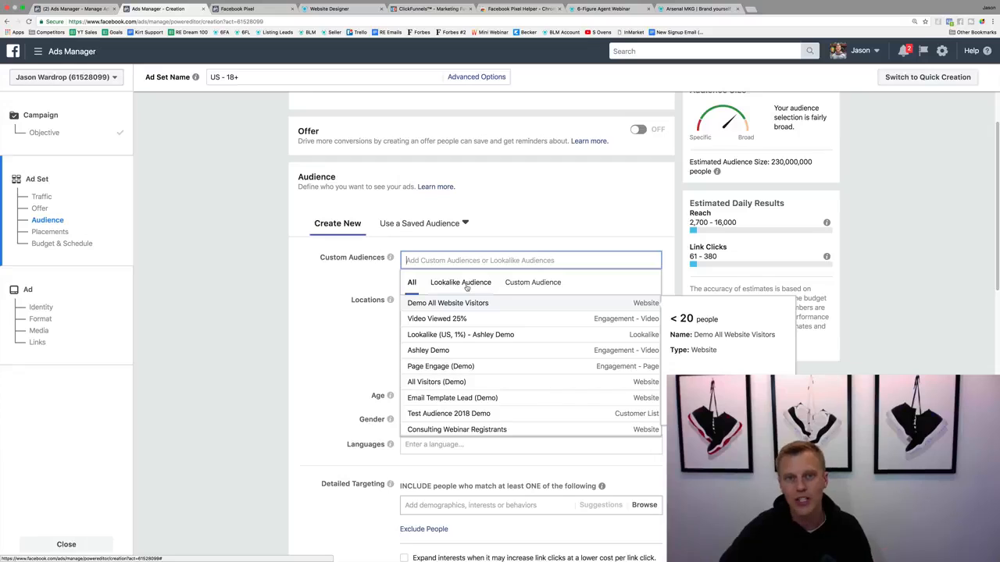
click(528, 285)
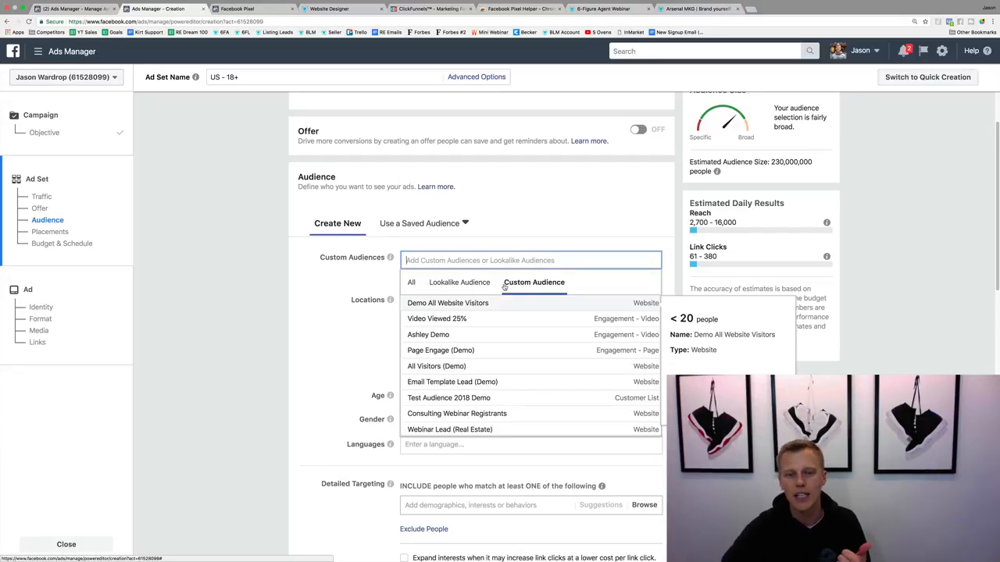
click(464, 307)
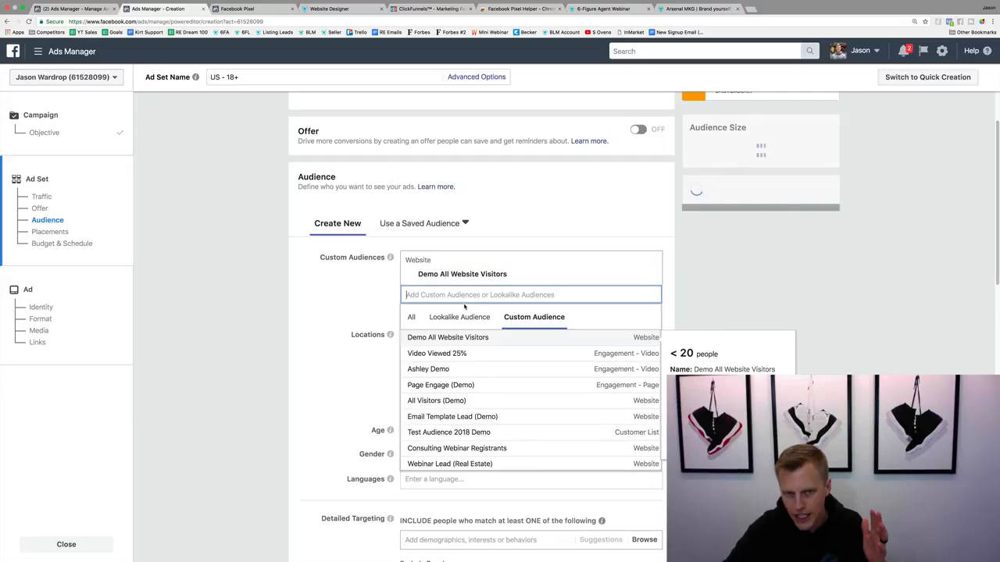
click(315, 315)
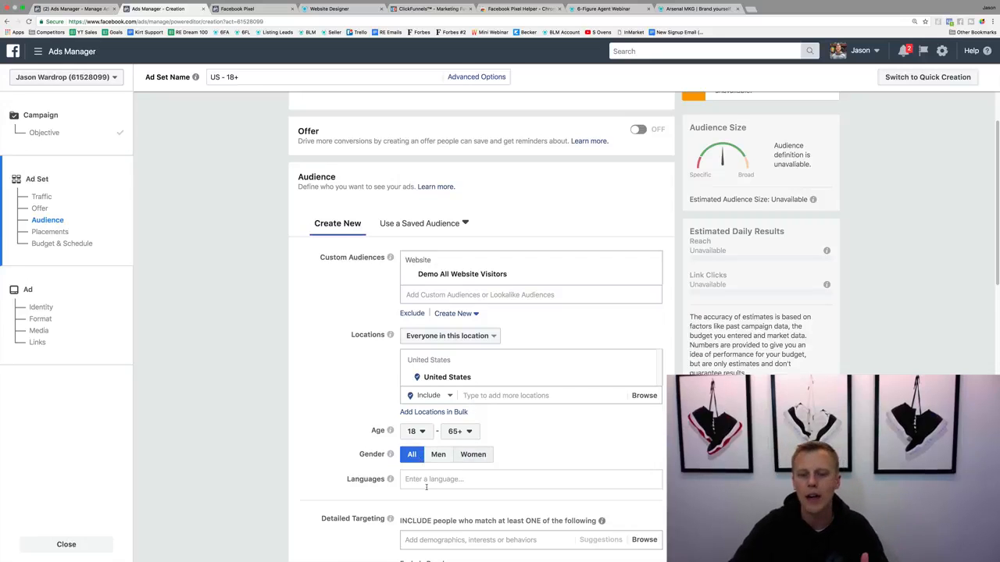
Step: Set the ad set's daily budget to $5.00 in the Budget & Schedule section
mouse_move(380, 455)
scroll(380, 455, down, 3)
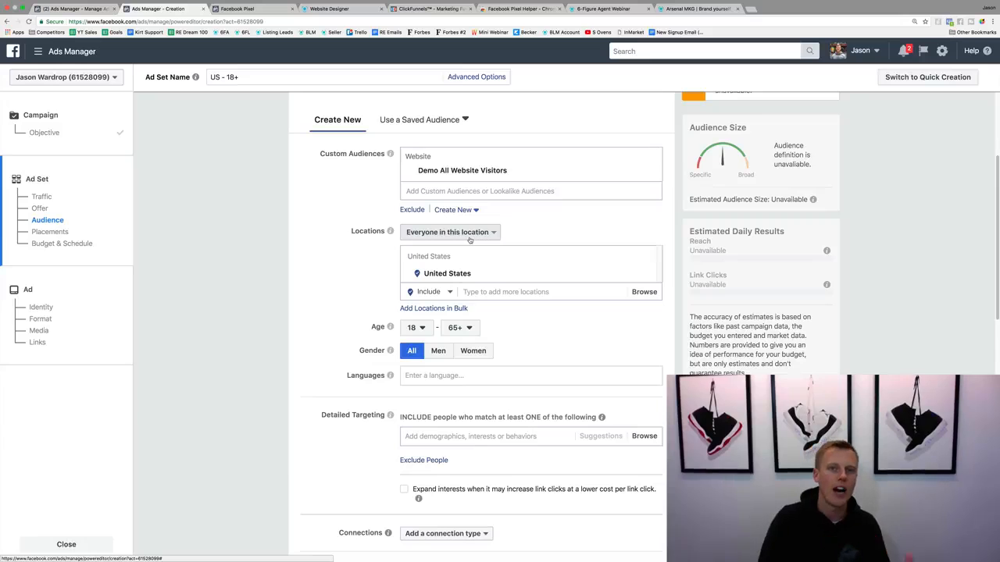
scroll(438, 251, down, 7)
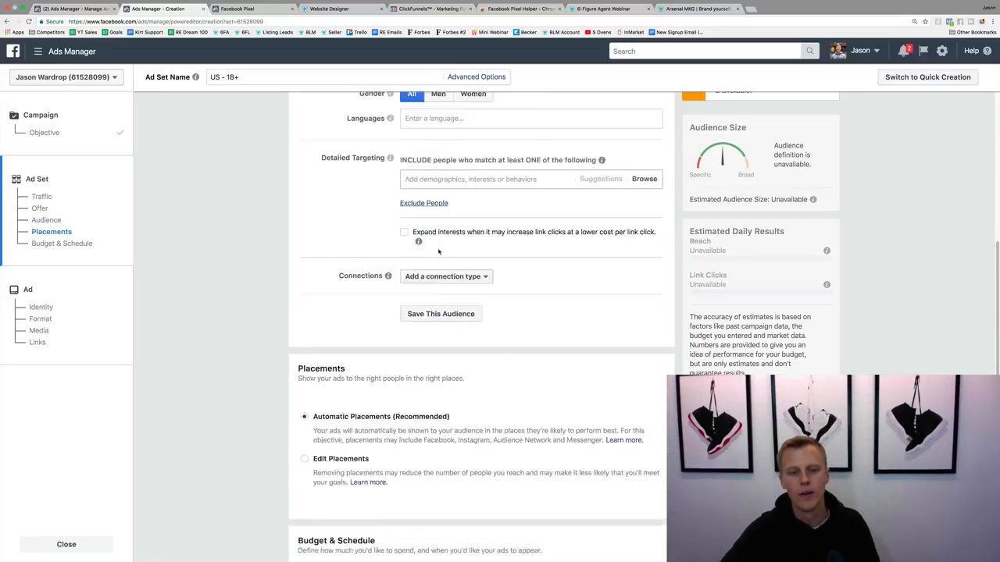
scroll(375, 328, down, 2)
scroll(329, 355, down, 2)
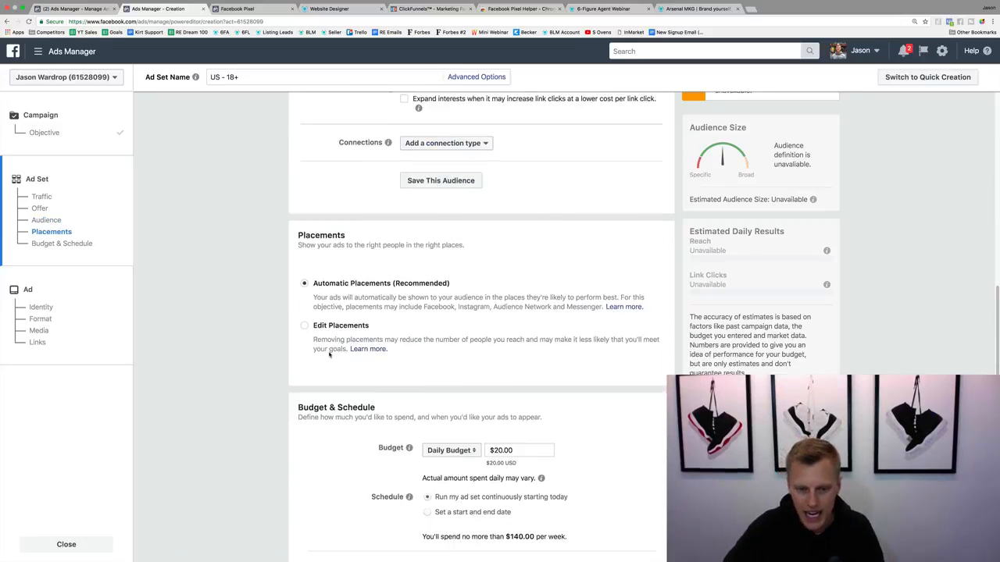
scroll(329, 355, down, 2)
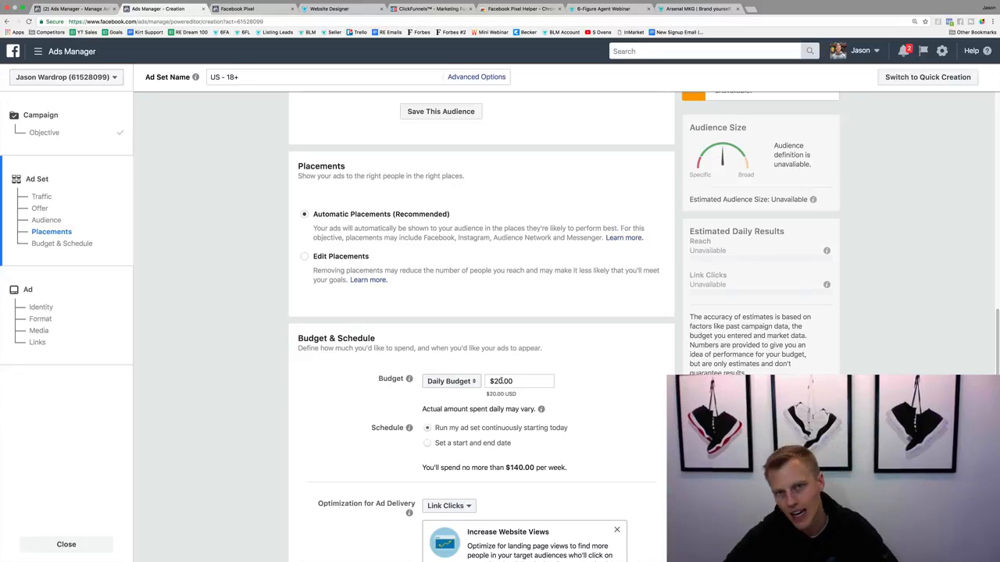
scroll(539, 346, down, 5)
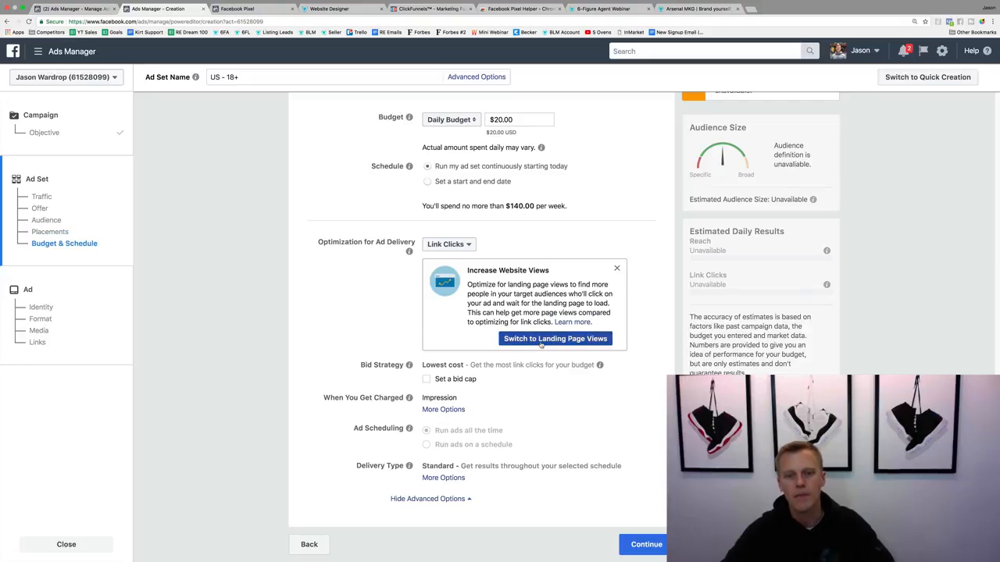
drag(503, 119, 494, 119)
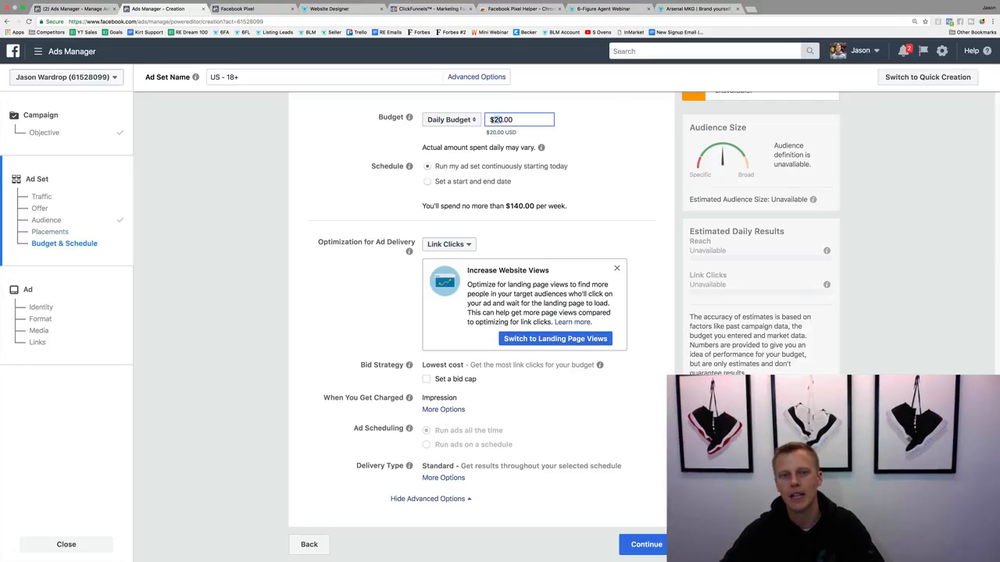
text(5)
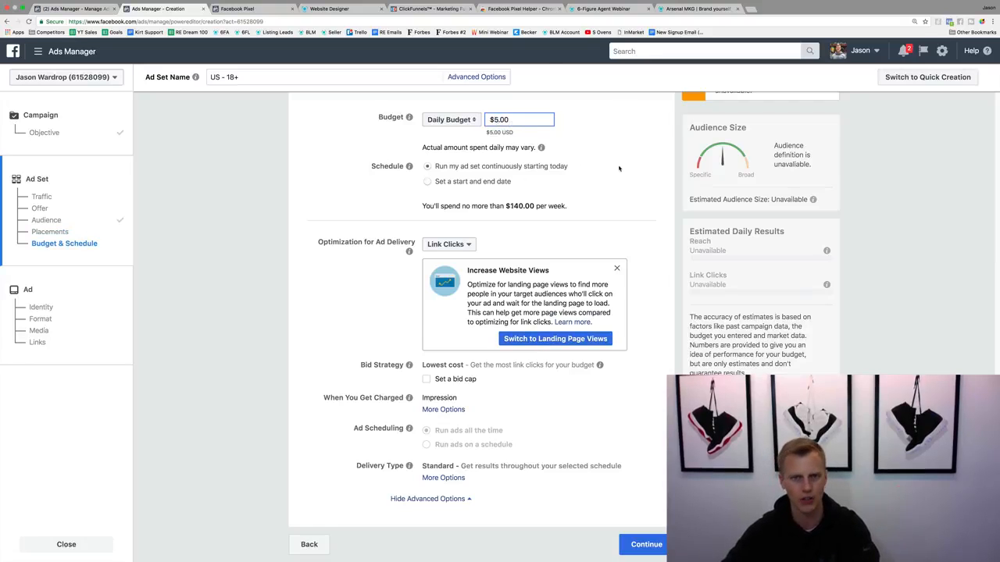
click(618, 168)
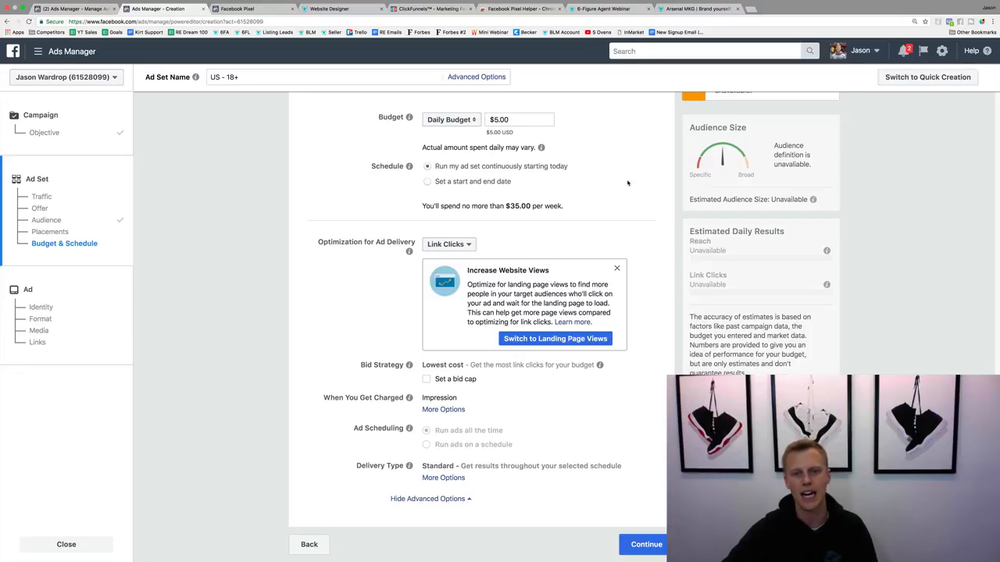